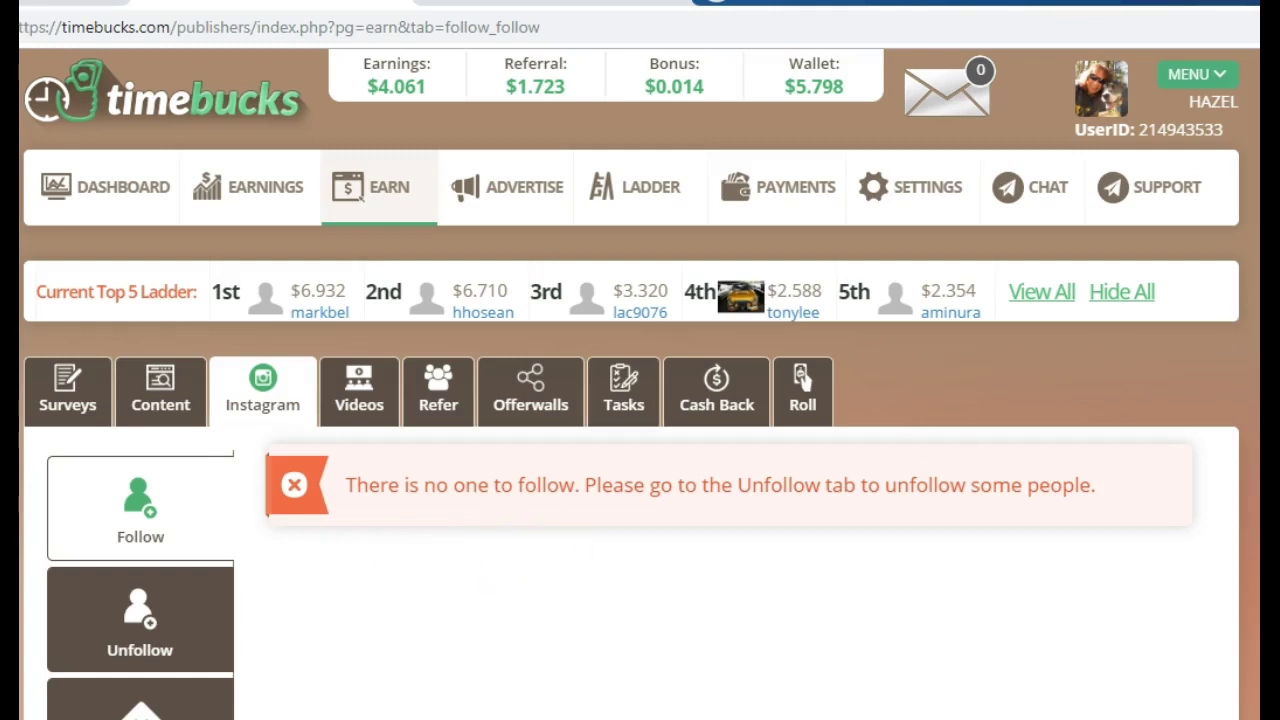
# Step: Open the Page Setup section of the Instagram earning tasks and view the page already set up
pyautogui.scroll(-4, 640, 400)
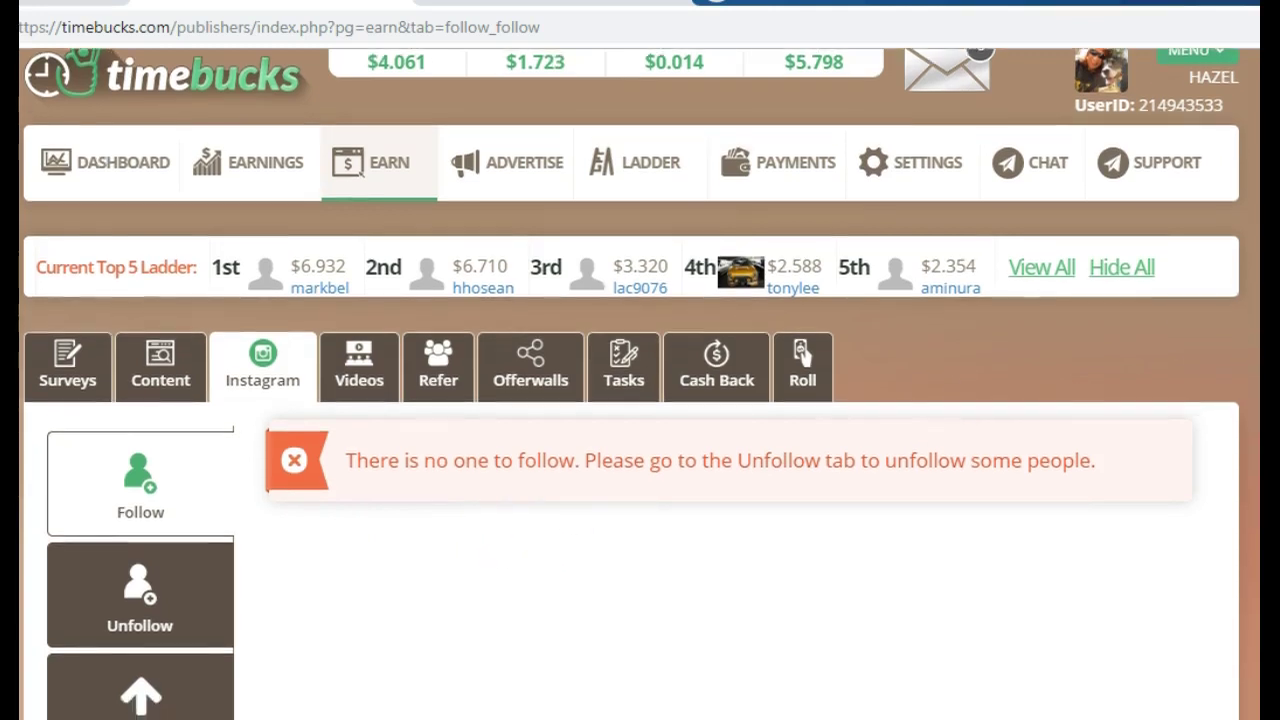
pyautogui.scroll(-1, 640, 400)
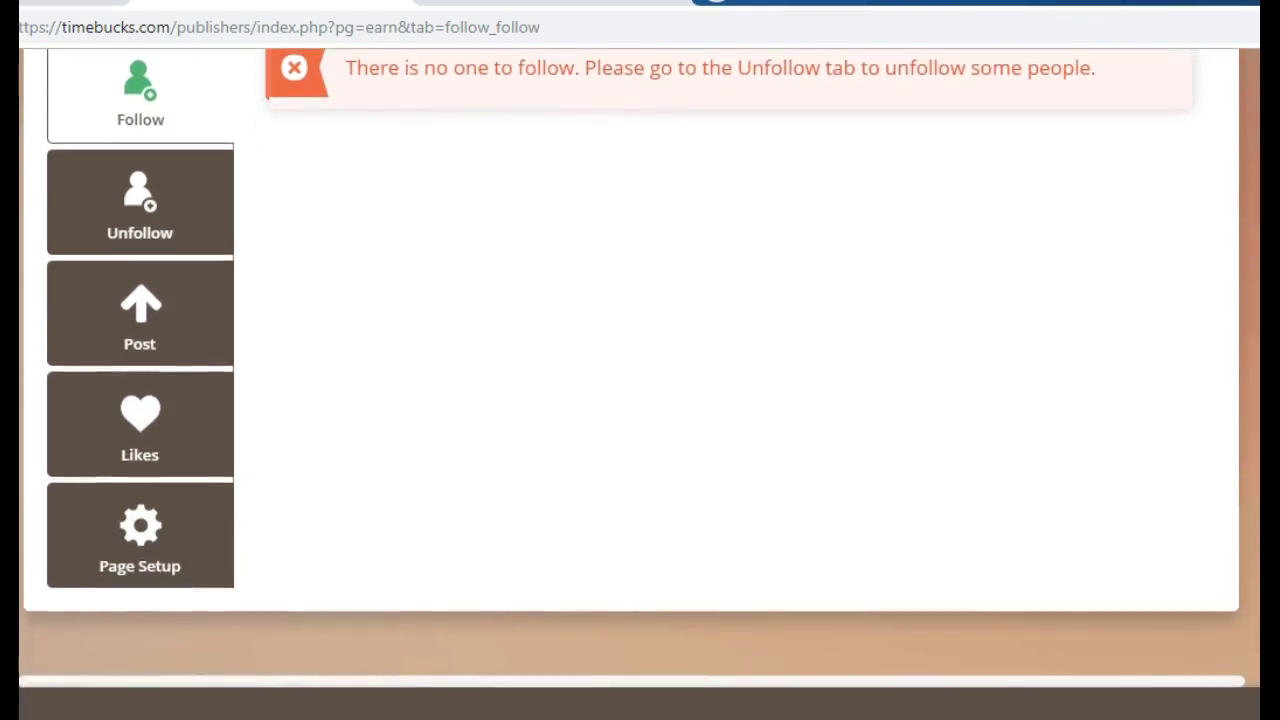
pyautogui.click(141, 543)
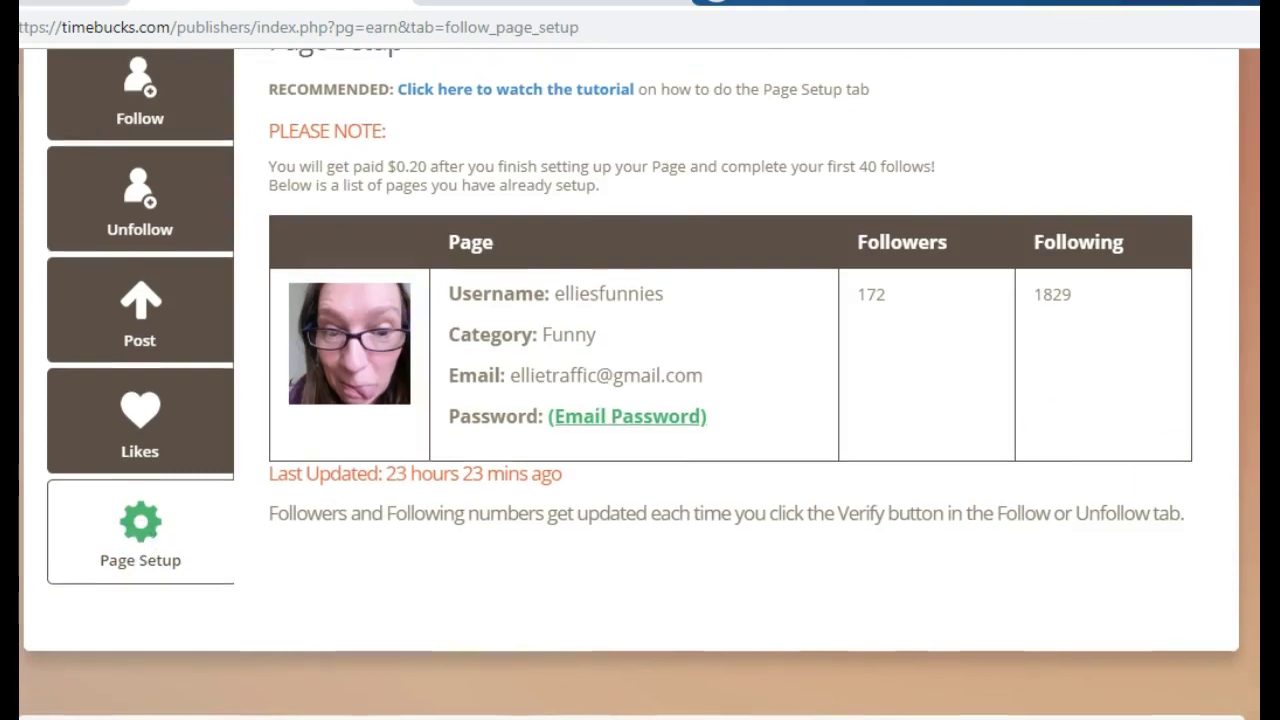
pyautogui.scroll(1, 893, 323)
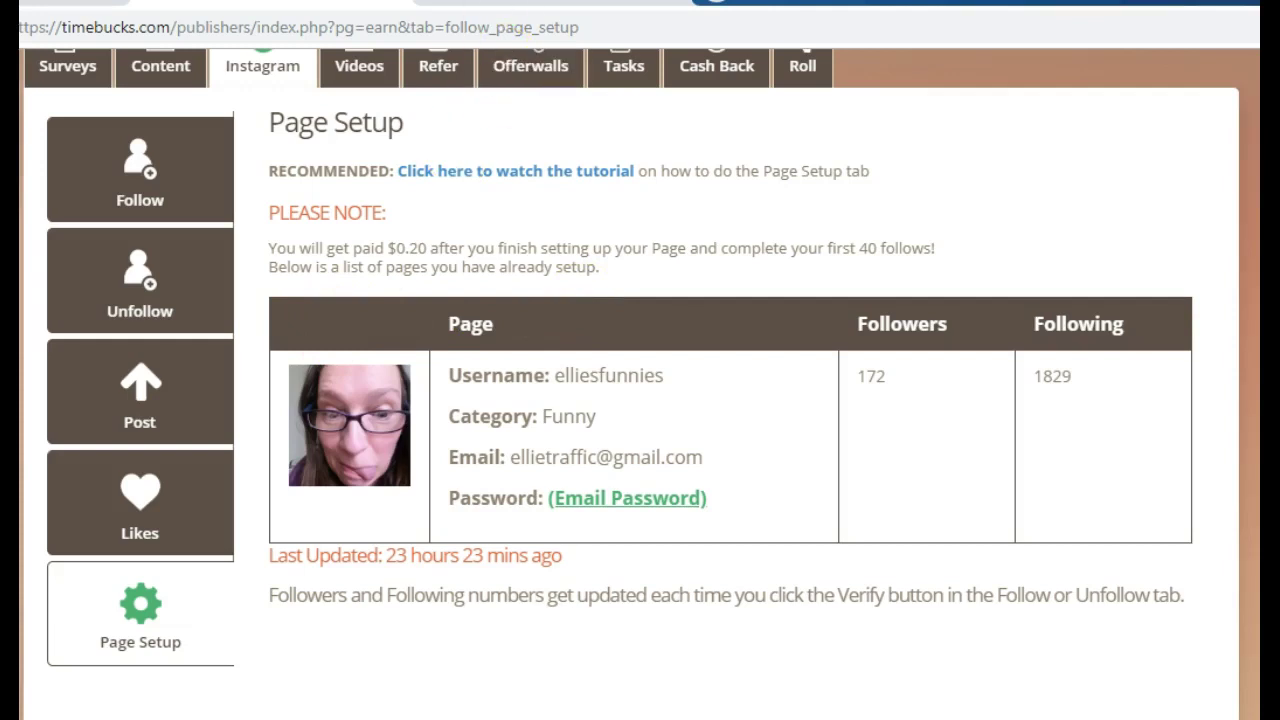
# Step: Switch to the YouTube tutorial on Page Setup and view its category selection instructions in full screen
pyautogui.click(520, 4)
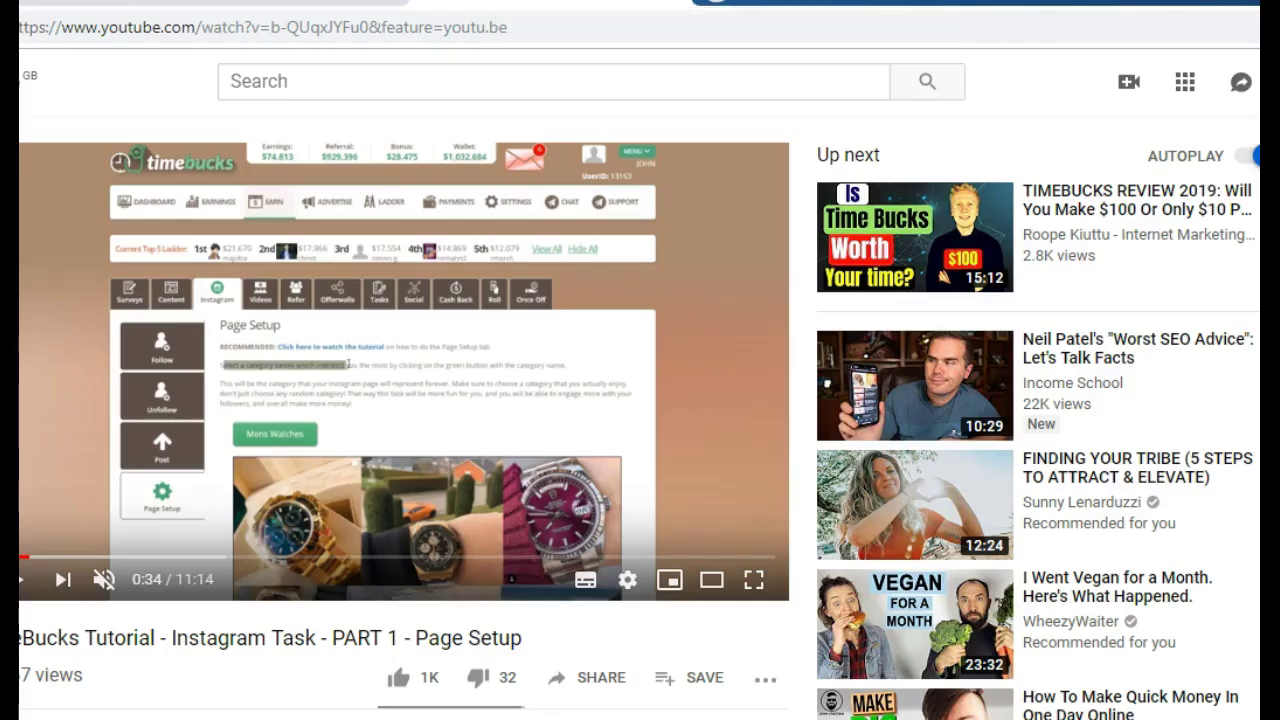
pyautogui.click(755, 580)
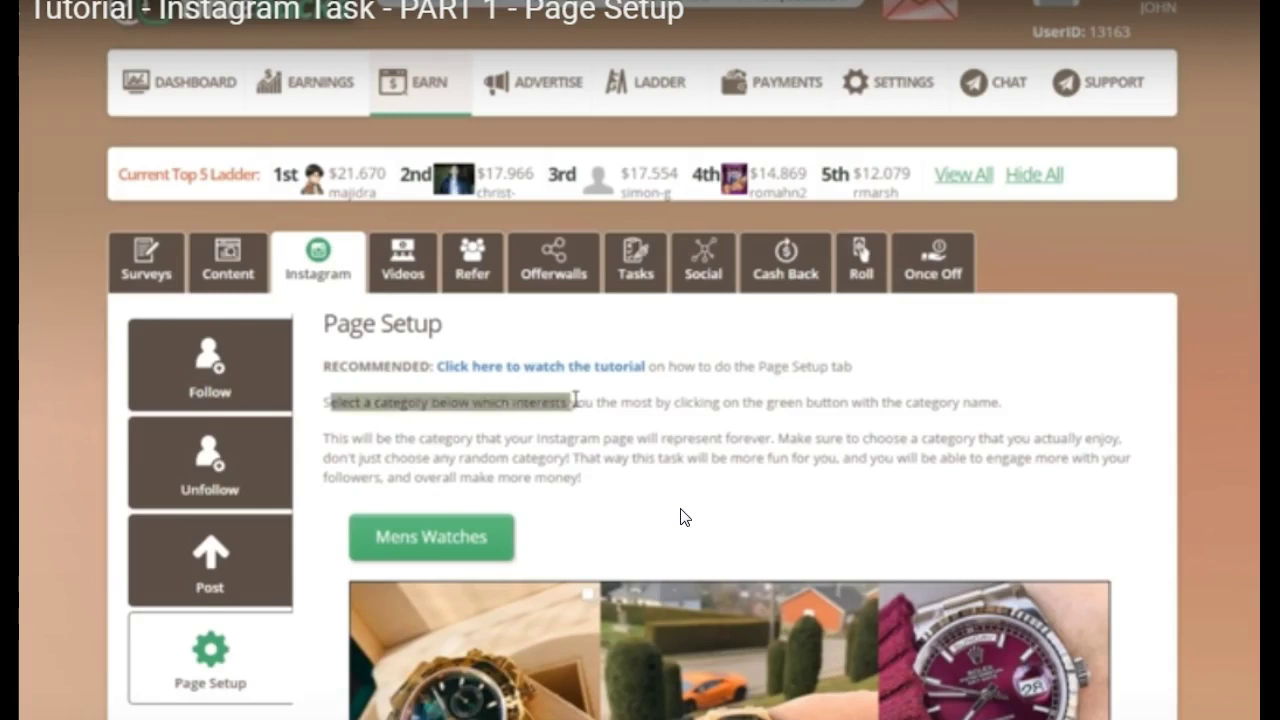
pyautogui.click(671, 510)
pyautogui.moveTo(576, 400); pyautogui.dragTo(600, 400)
pyautogui.click(612, 400)
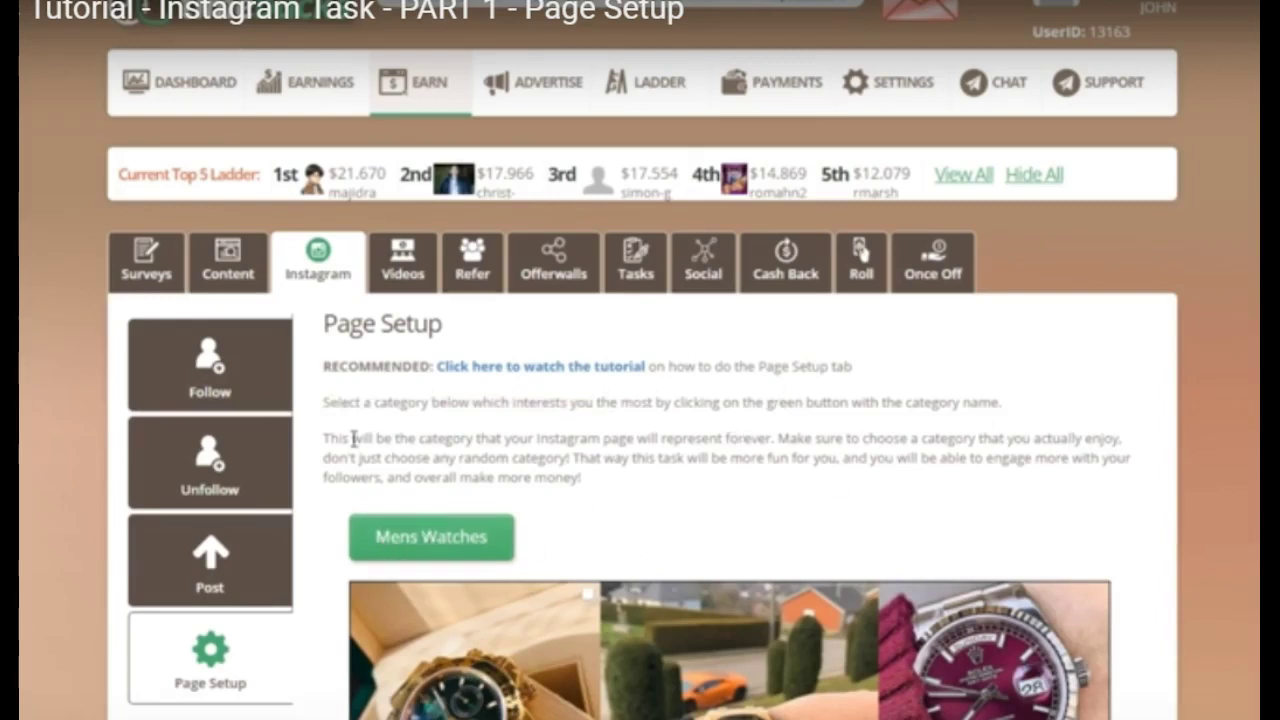
# Step: Examine the Instagram page categories shown in the tutorial, from Mens Watches through Male Fitness Models to Funny
pyautogui.scroll(-8, 340, 422)
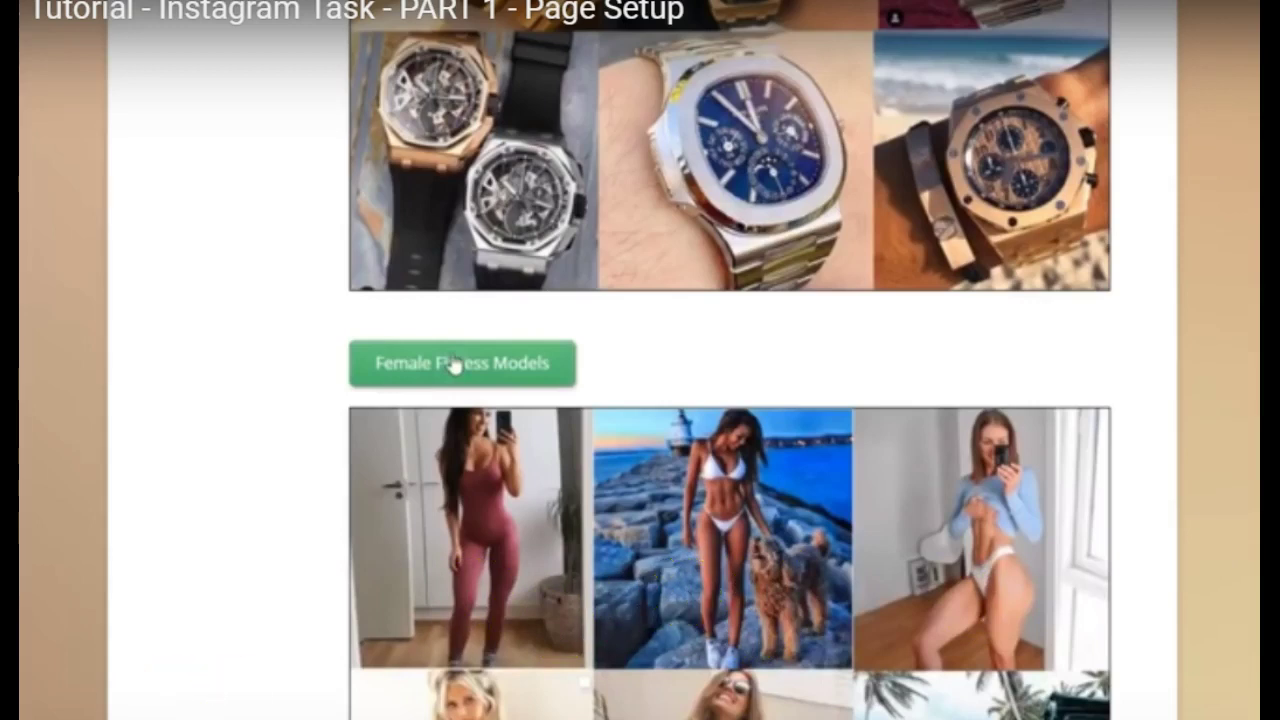
pyautogui.scroll(-10, 455, 365)
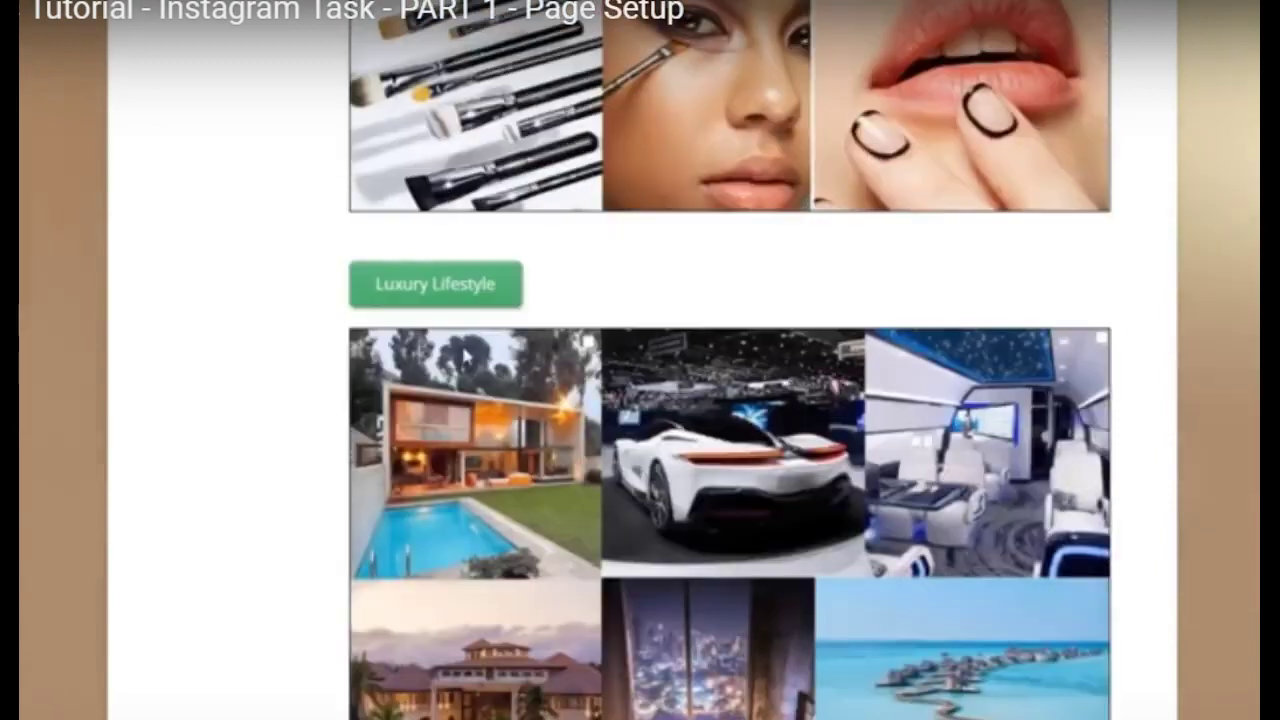
pyautogui.scroll(-1, 540, 372)
pyautogui.scroll(-5, 730, 400)
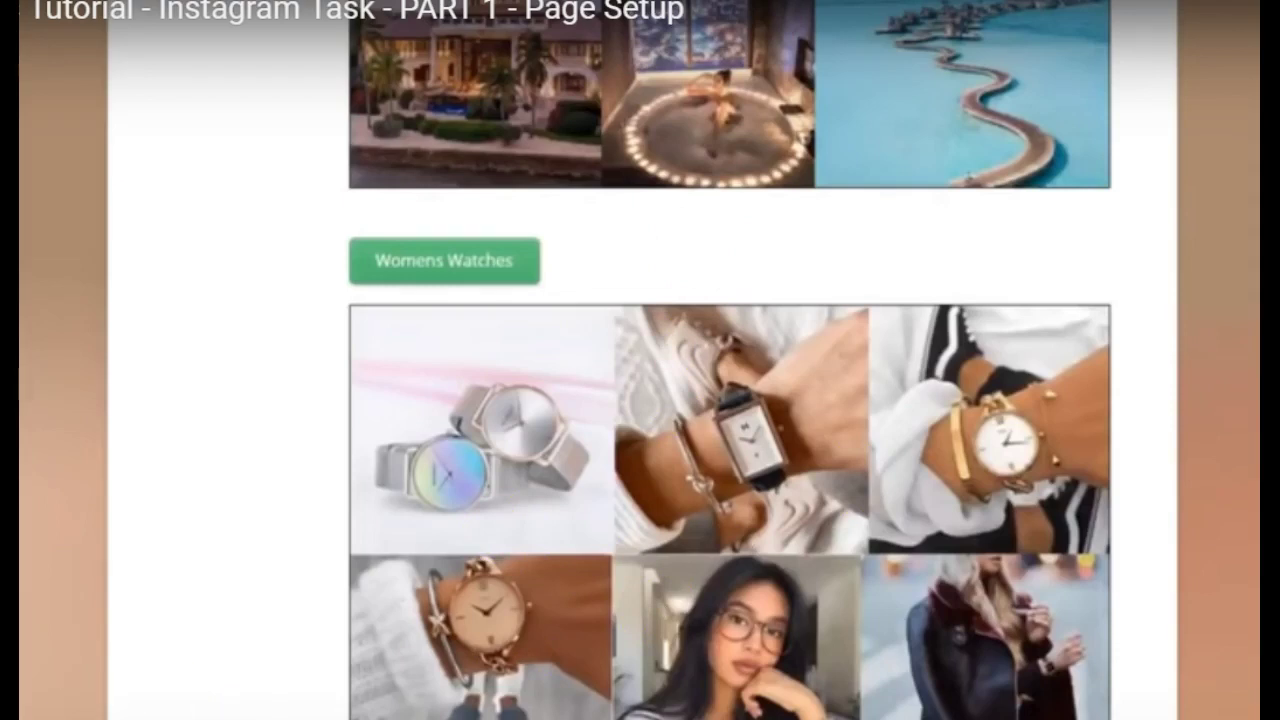
pyautogui.scroll(-6, 175, 555)
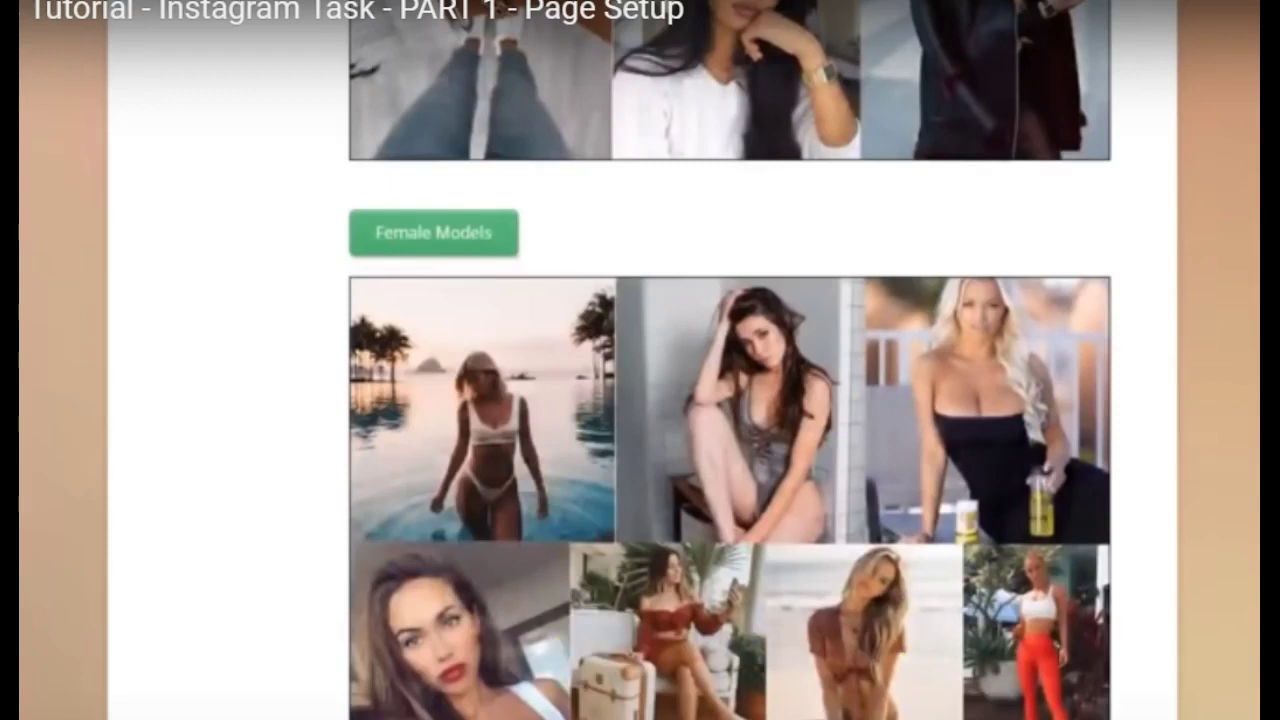
pyautogui.scroll(-9, 729, 360)
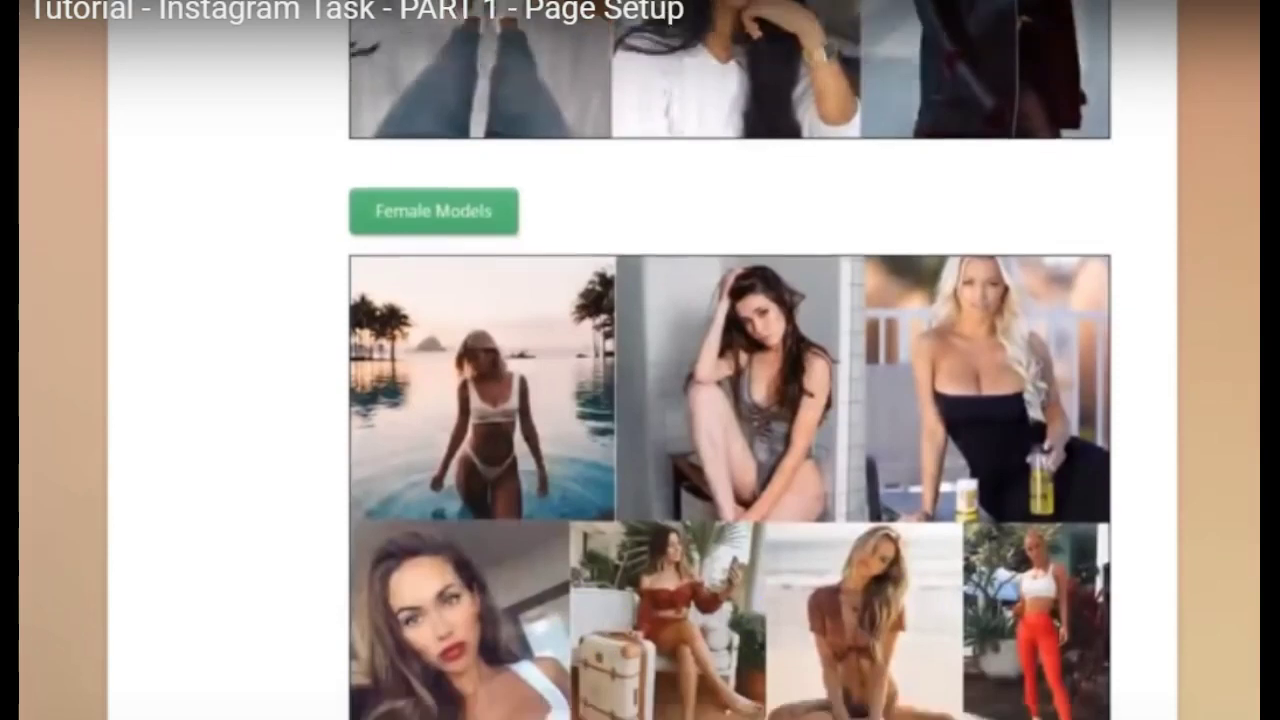
pyautogui.scroll(-1, 729, 360)
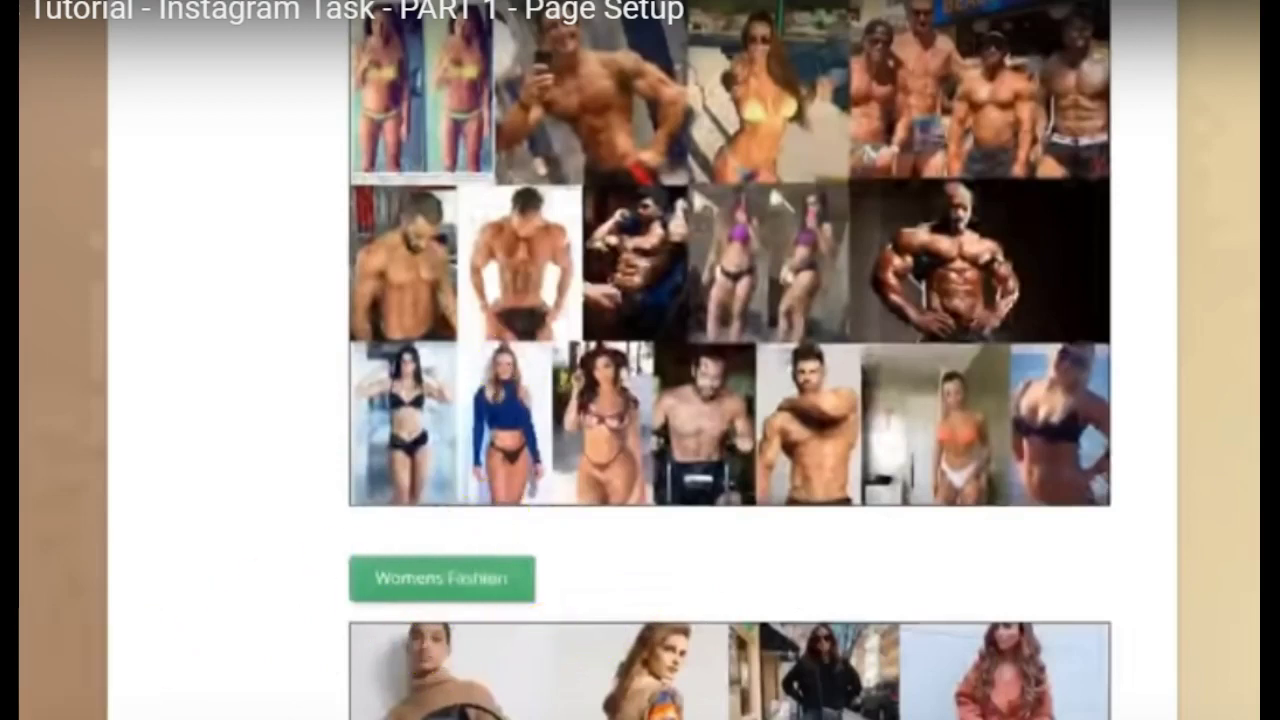
pyautogui.scroll(-3, 730, 360)
pyautogui.scroll(-5, 730, 360)
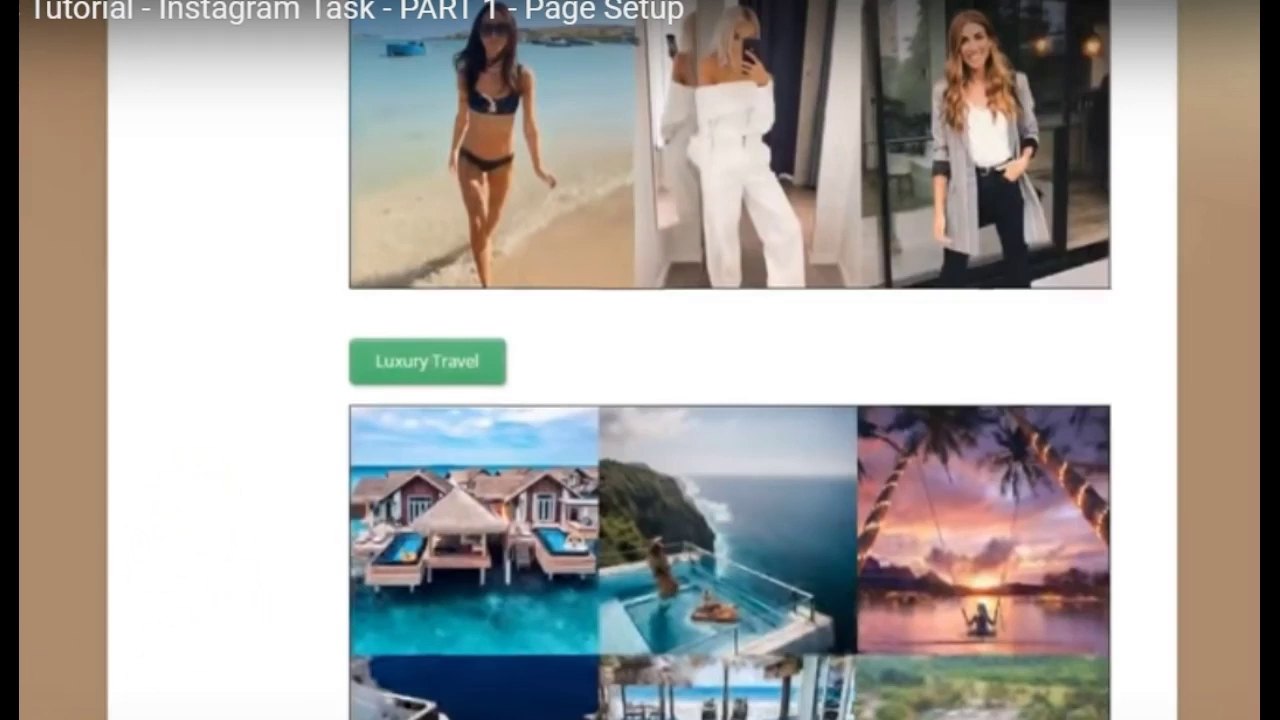
pyautogui.scroll(-10, 730, 400)
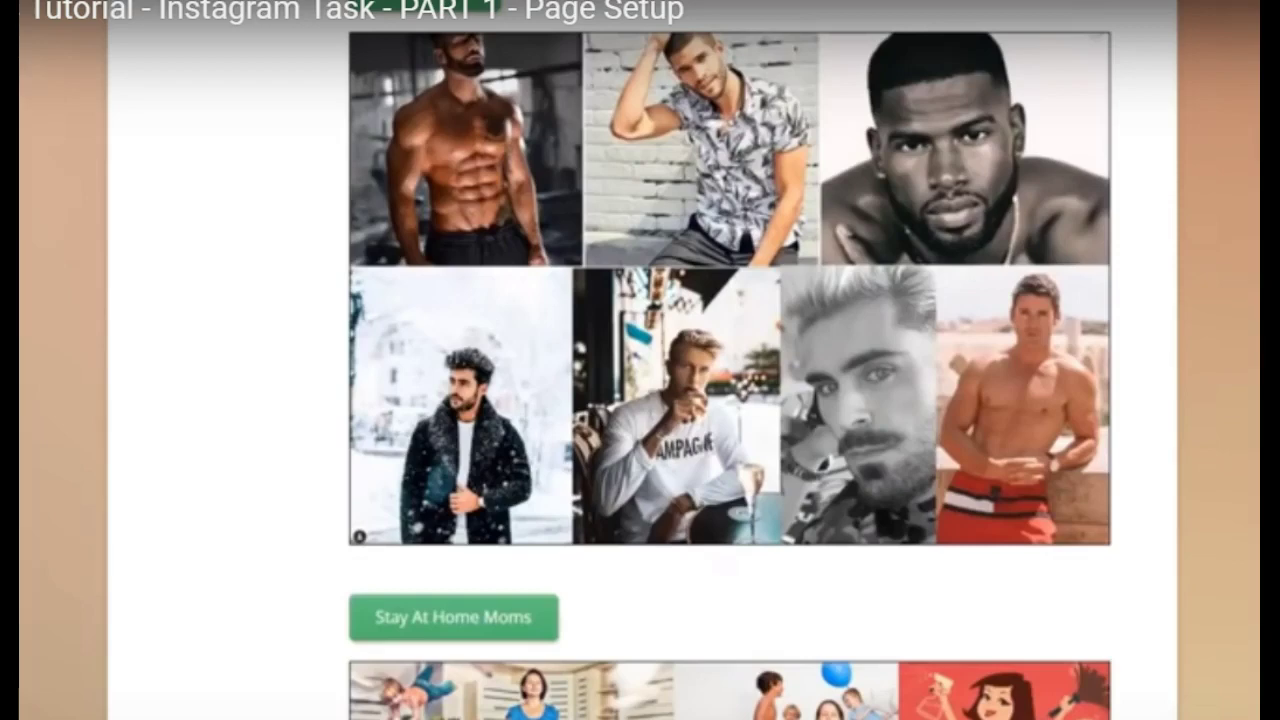
pyautogui.scroll(-10, 729, 360)
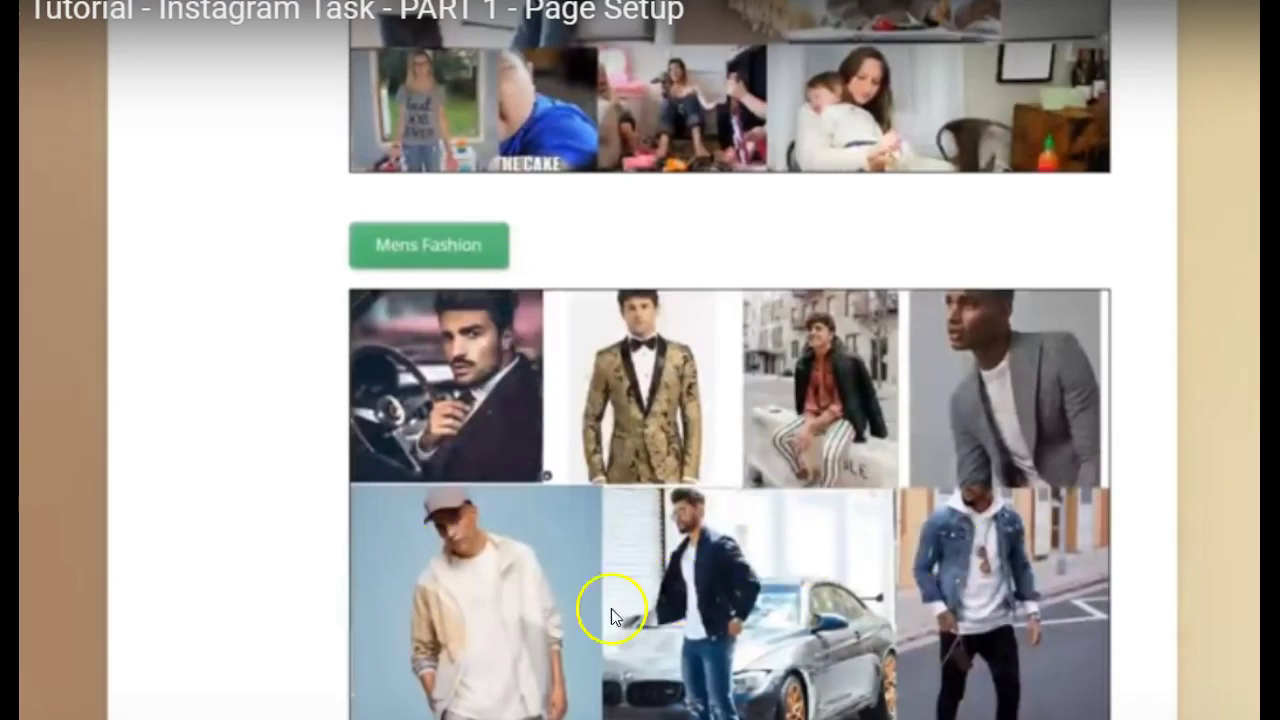
pyautogui.moveTo(22, 716)
pyautogui.scroll(-7, 678, 108)
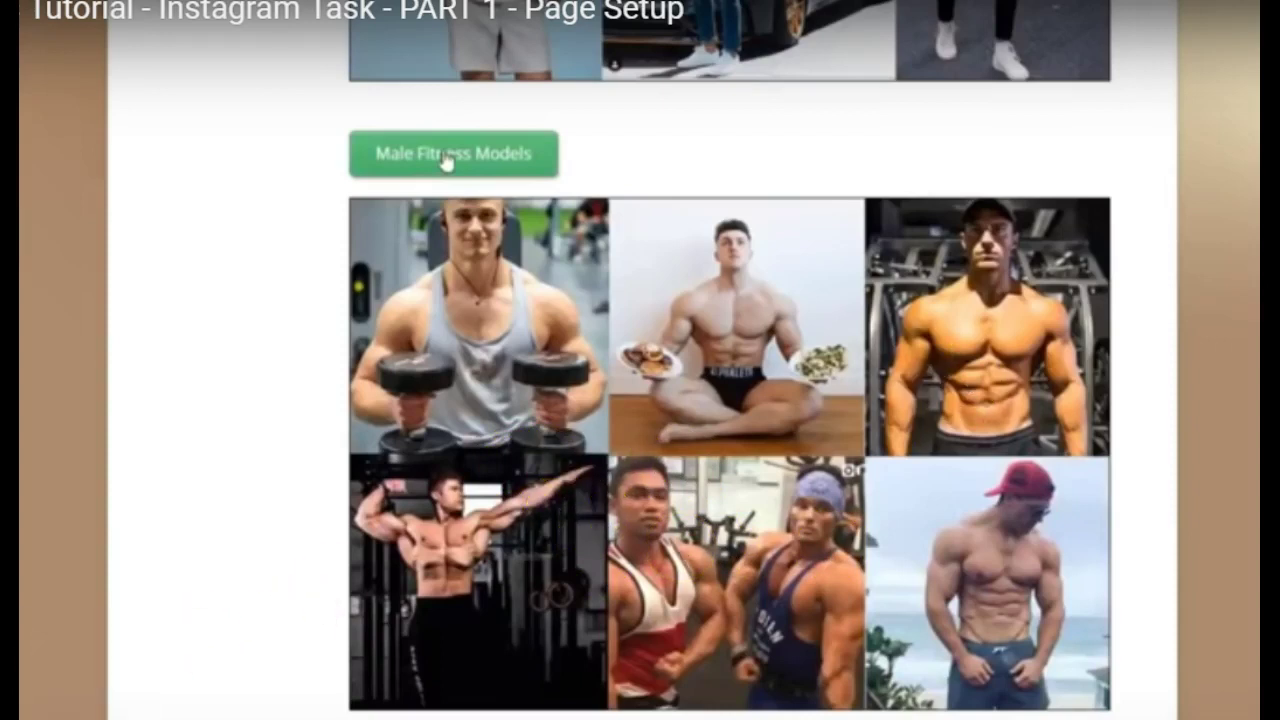
pyautogui.scroll(-7, 446, 162)
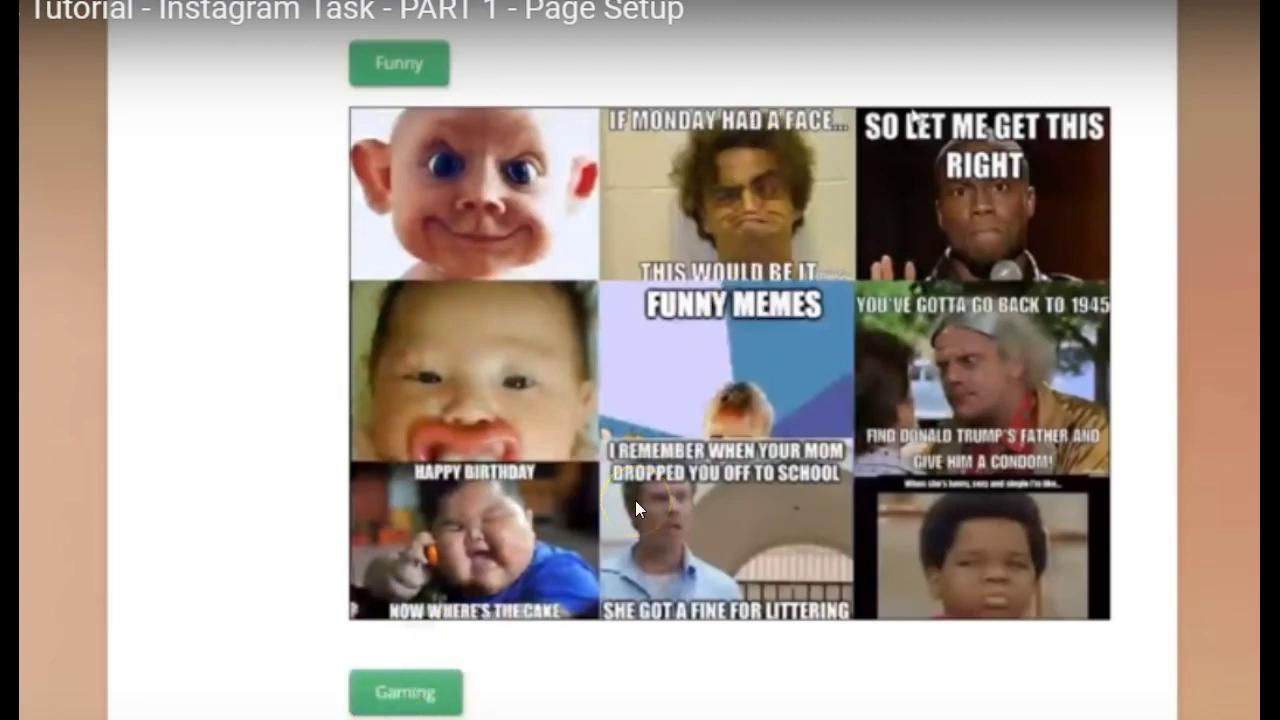
# Step: Examine the tutorial's Funny and Gaming categories and its email and Instagram registration instructions, and exit full screen
pyautogui.click(621, 625)
pyautogui.click(677, 398)
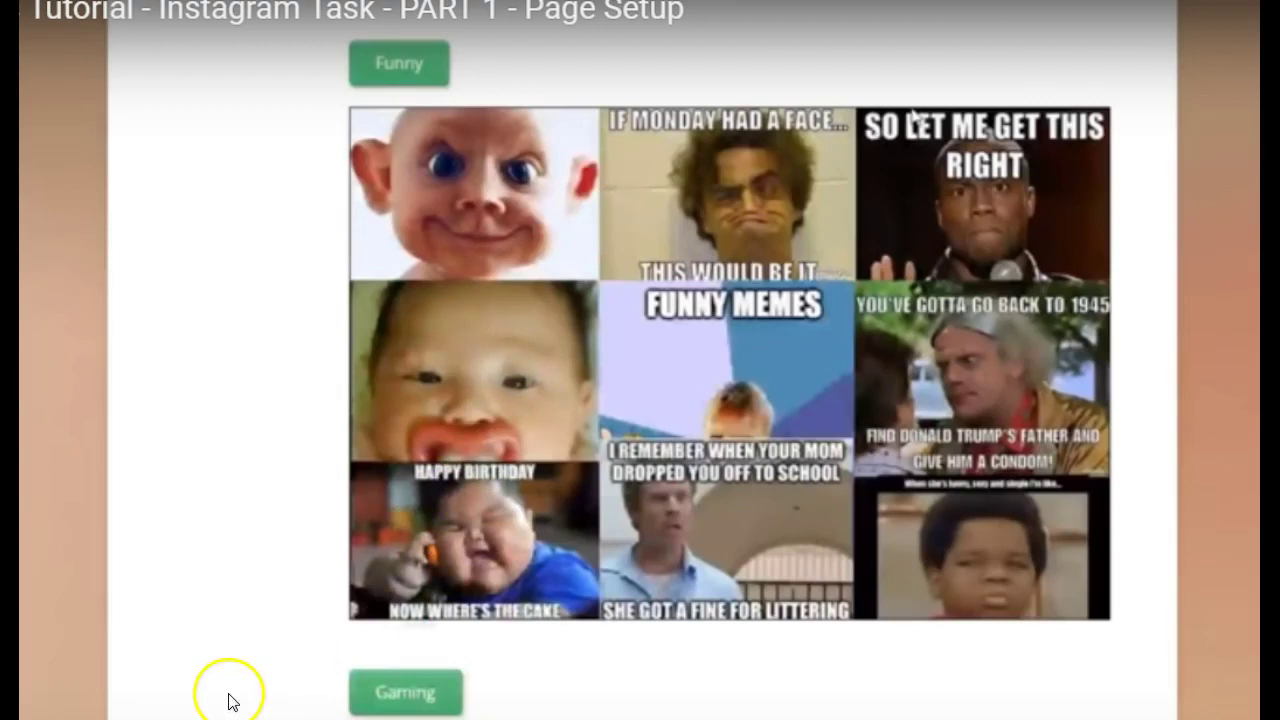
pyautogui.scroll(-2, 729, 400)
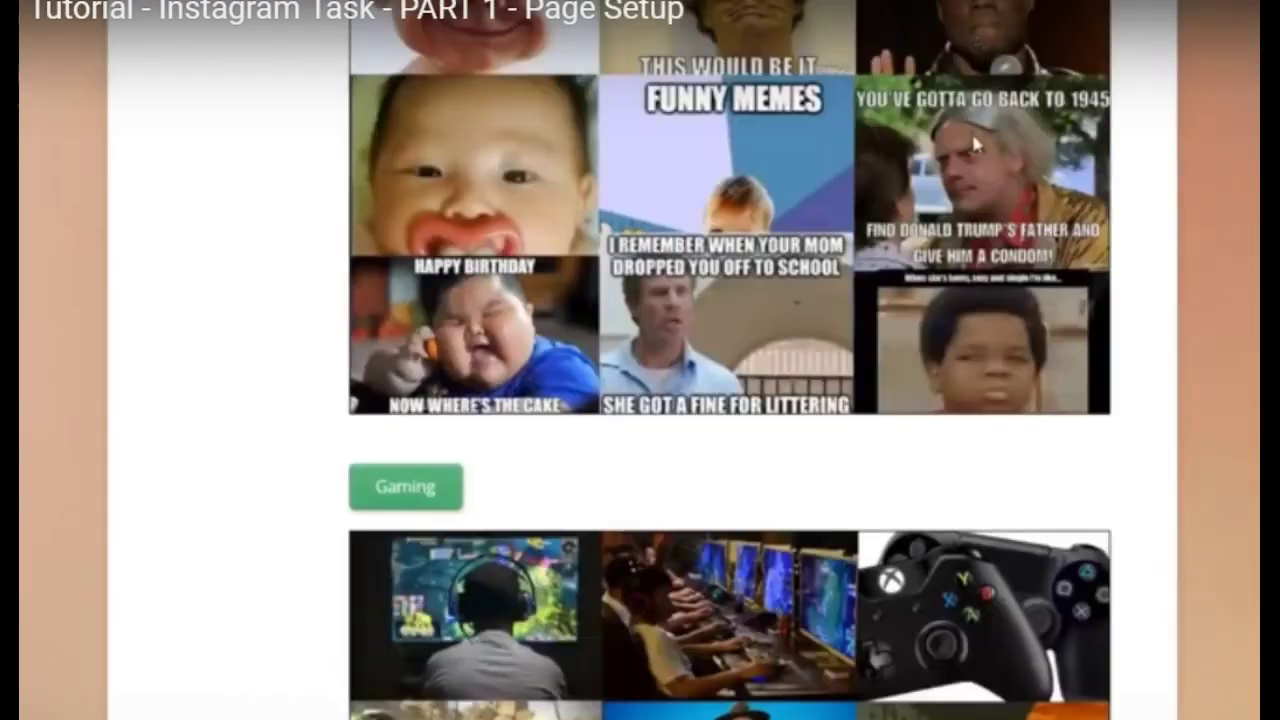
pyautogui.scroll(-4, 729, 400)
pyautogui.scroll(3, 1190, 447)
pyautogui.scroll(1, 1190, 447)
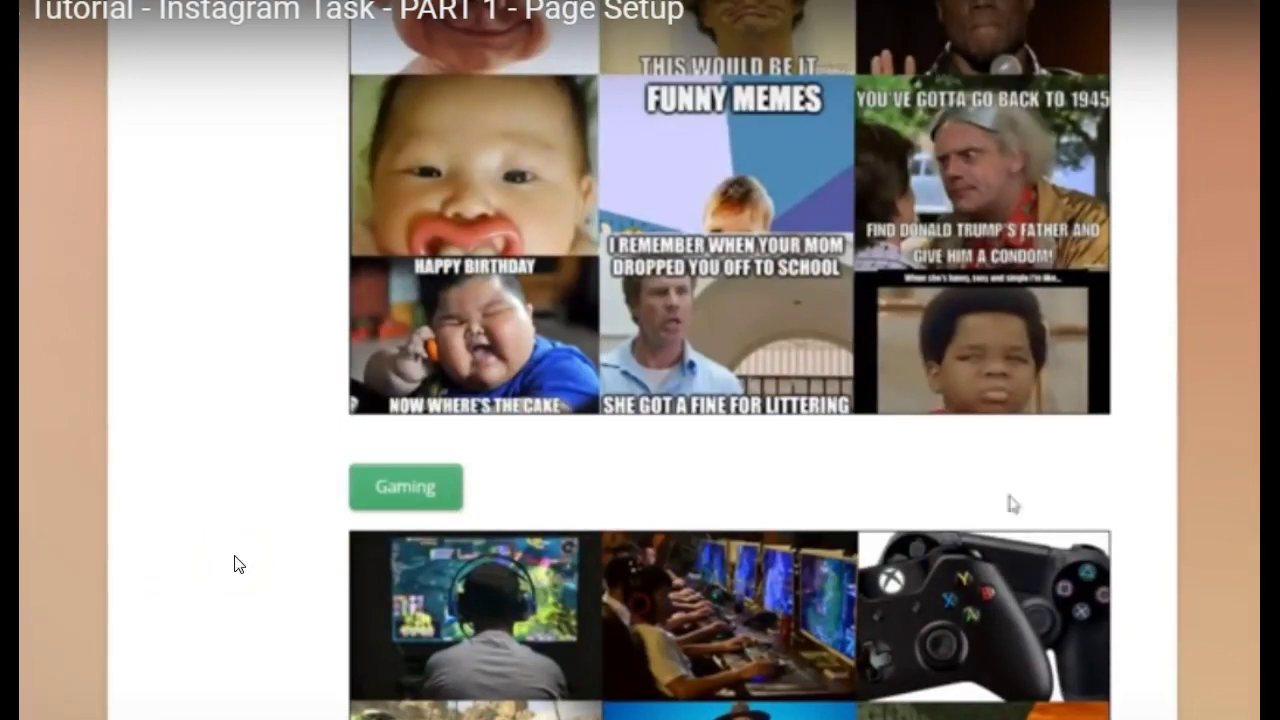
pyautogui.scroll(-2, 1008, 503)
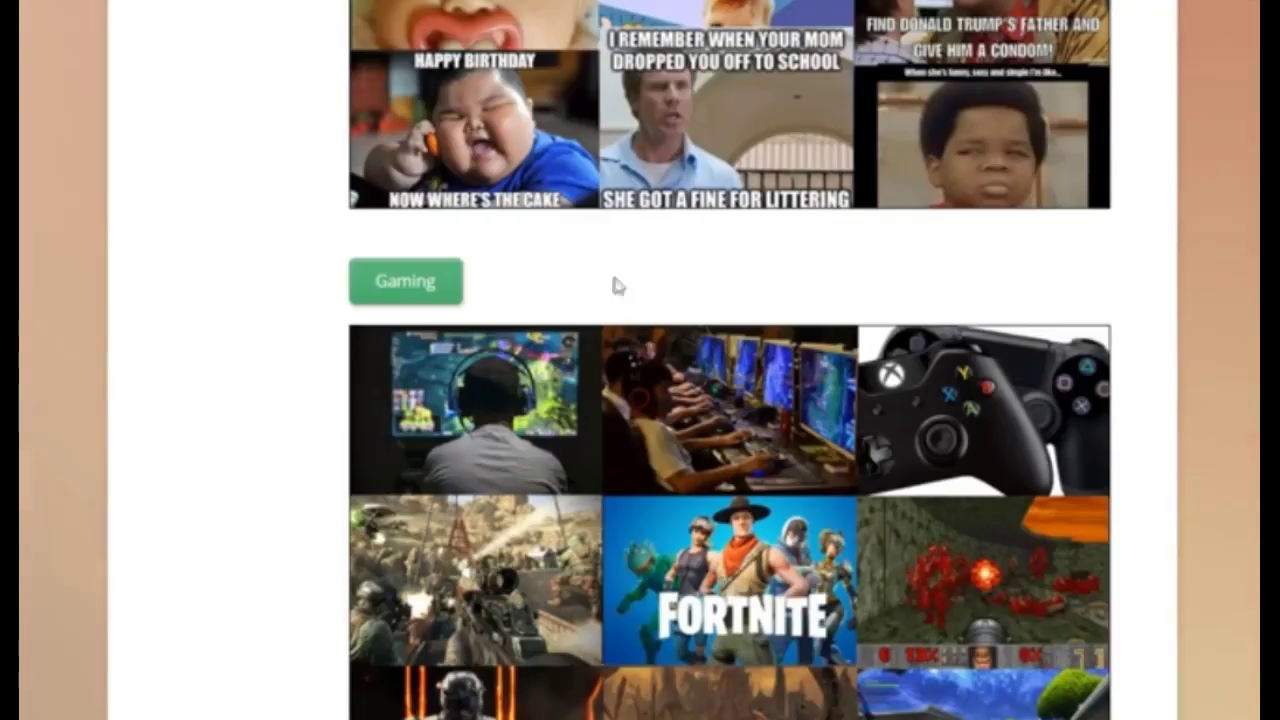
pyautogui.click(402, 284)
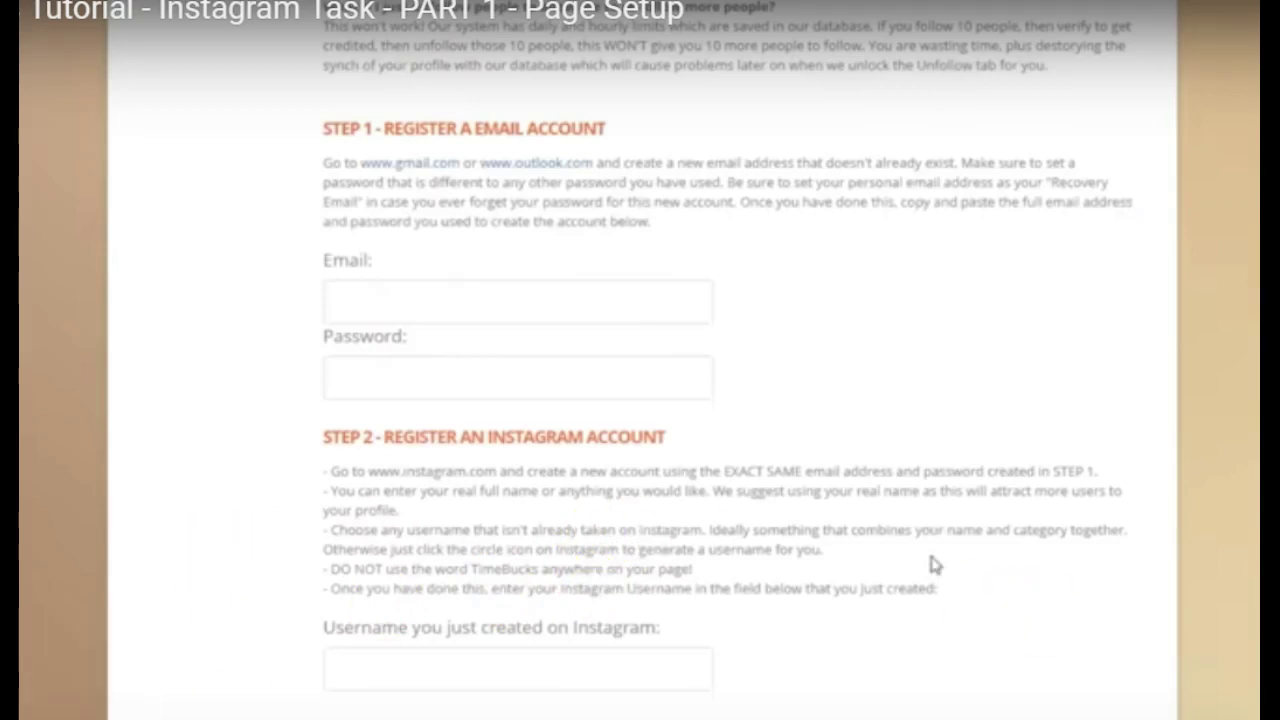
pyautogui.press('Escape')
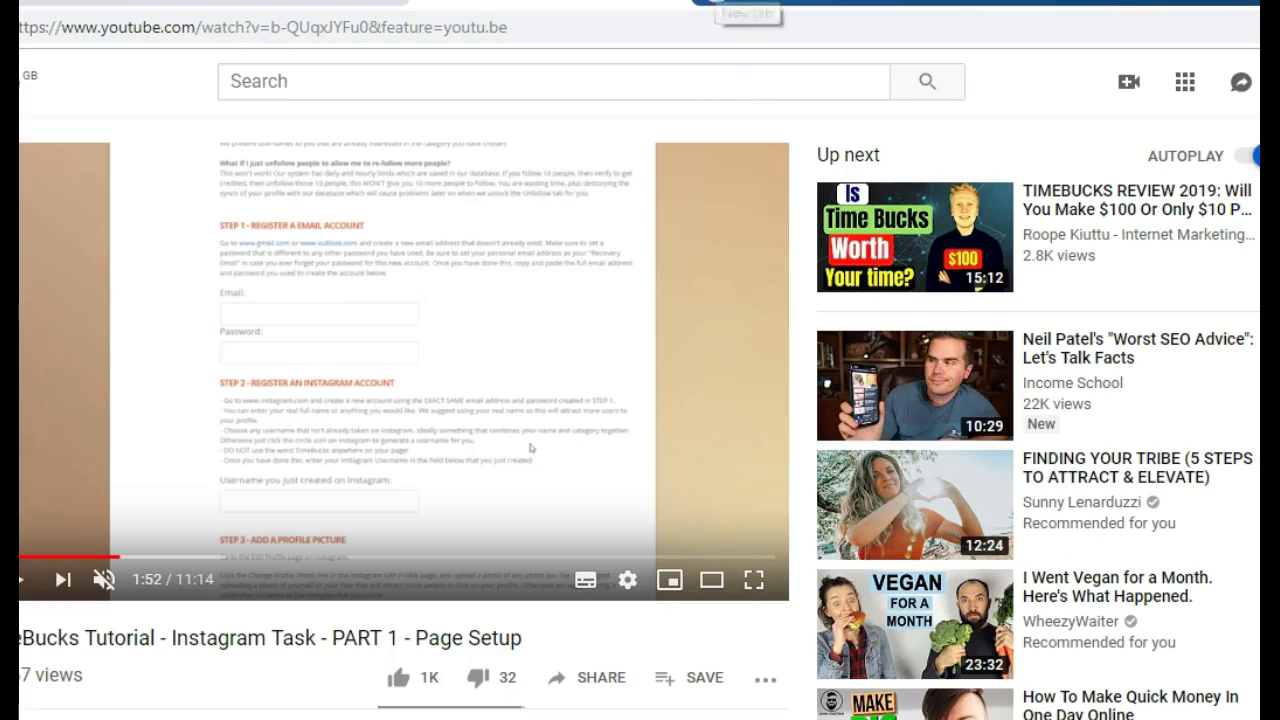
# Step: Switch to the Instagram site, move off the remembered account and open the sign-up form for a new account
pyautogui.click(706, 3)
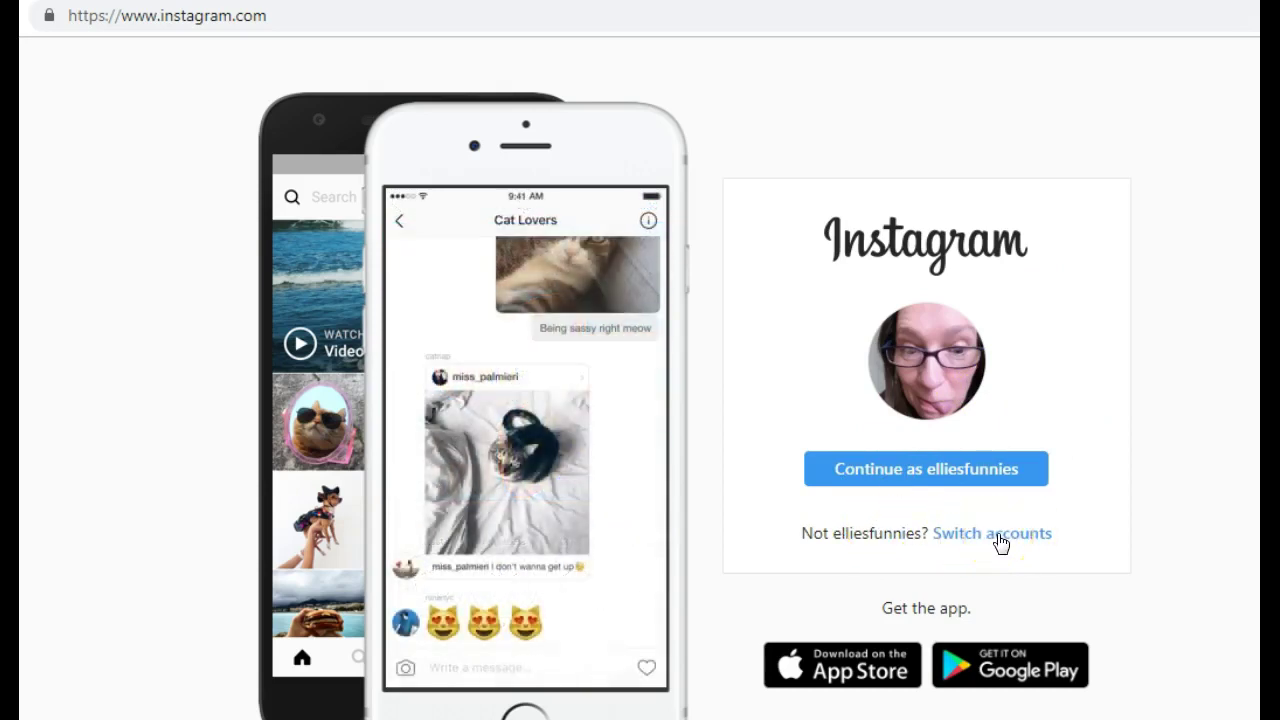
pyautogui.click(1001, 540)
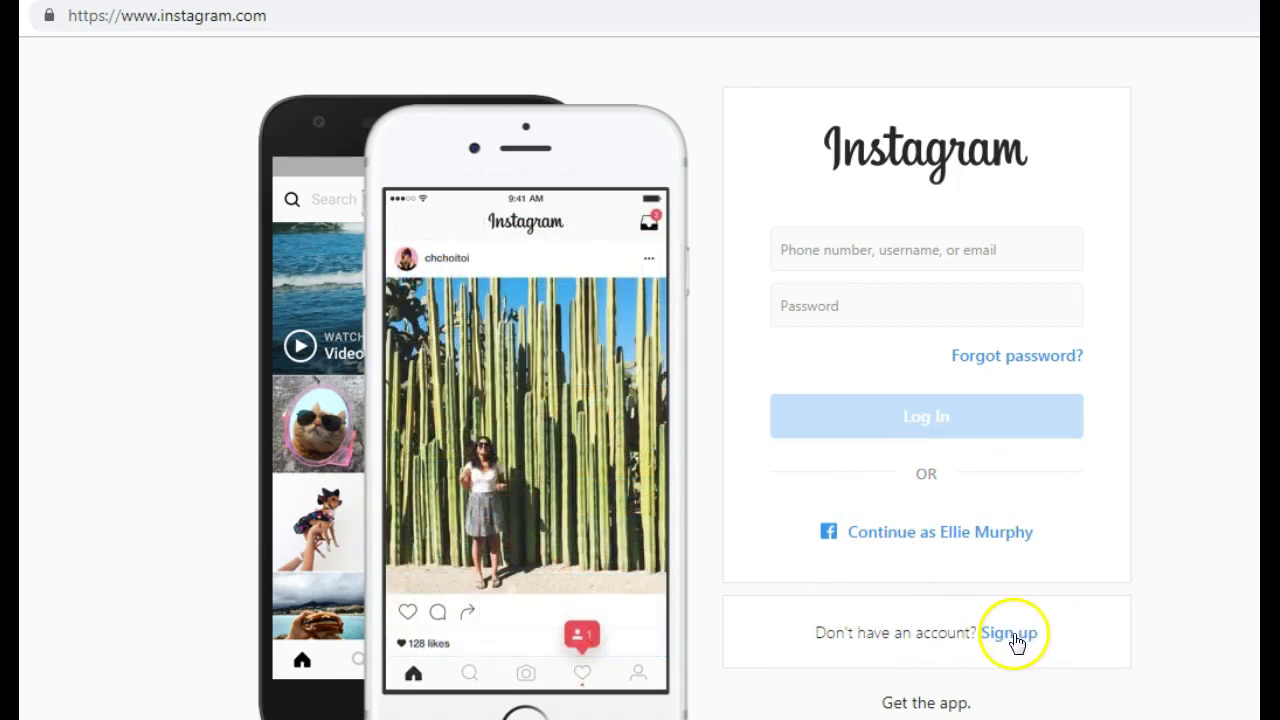
pyautogui.click(1012, 636)
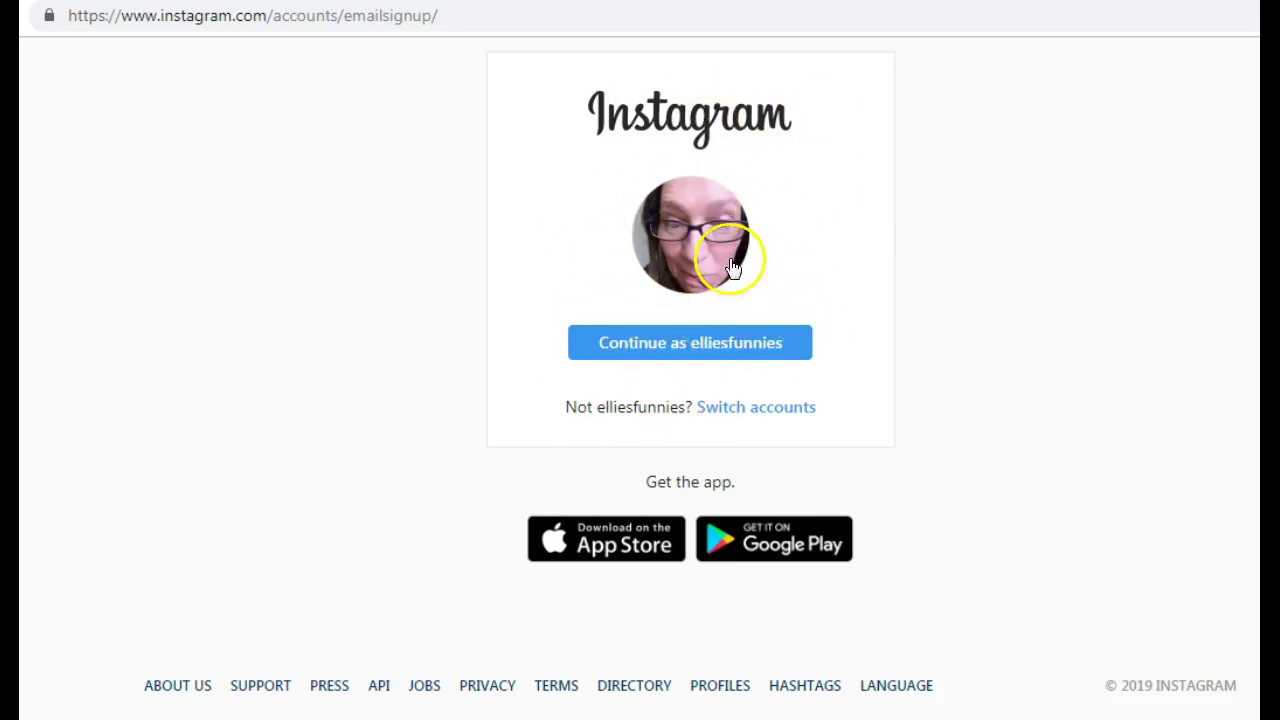
pyautogui.click(757, 410)
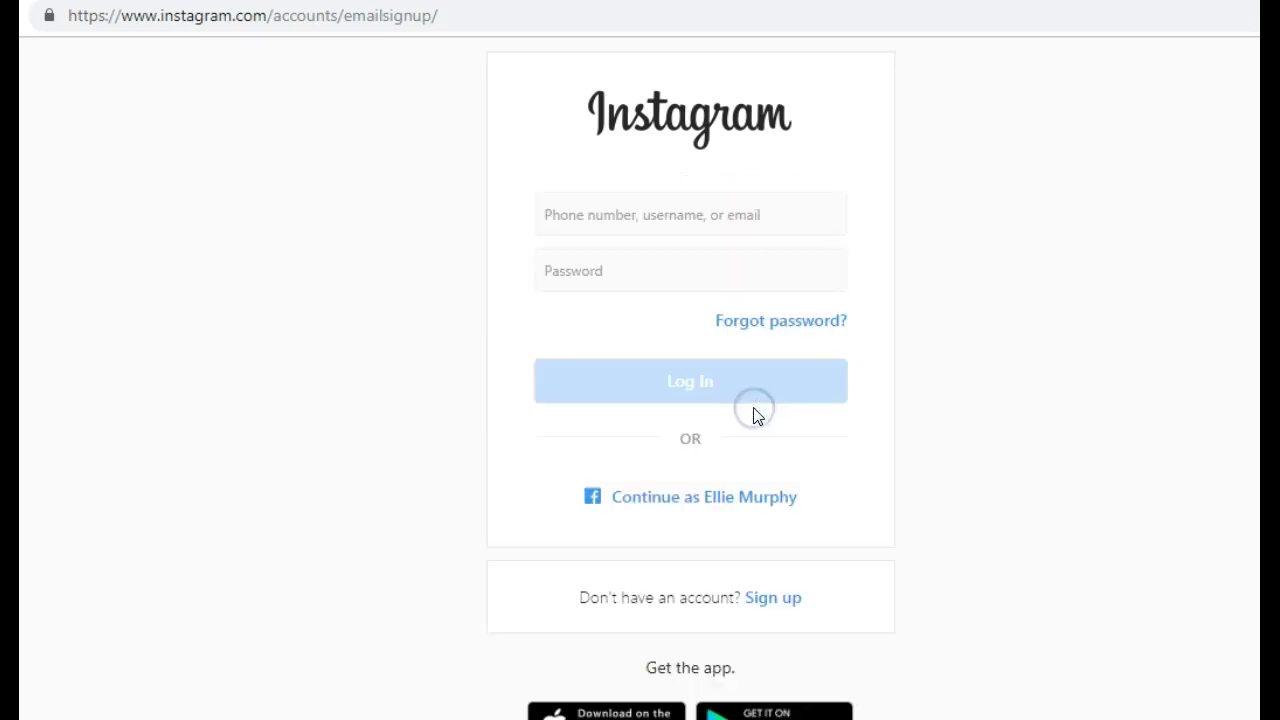
pyautogui.click(776, 599)
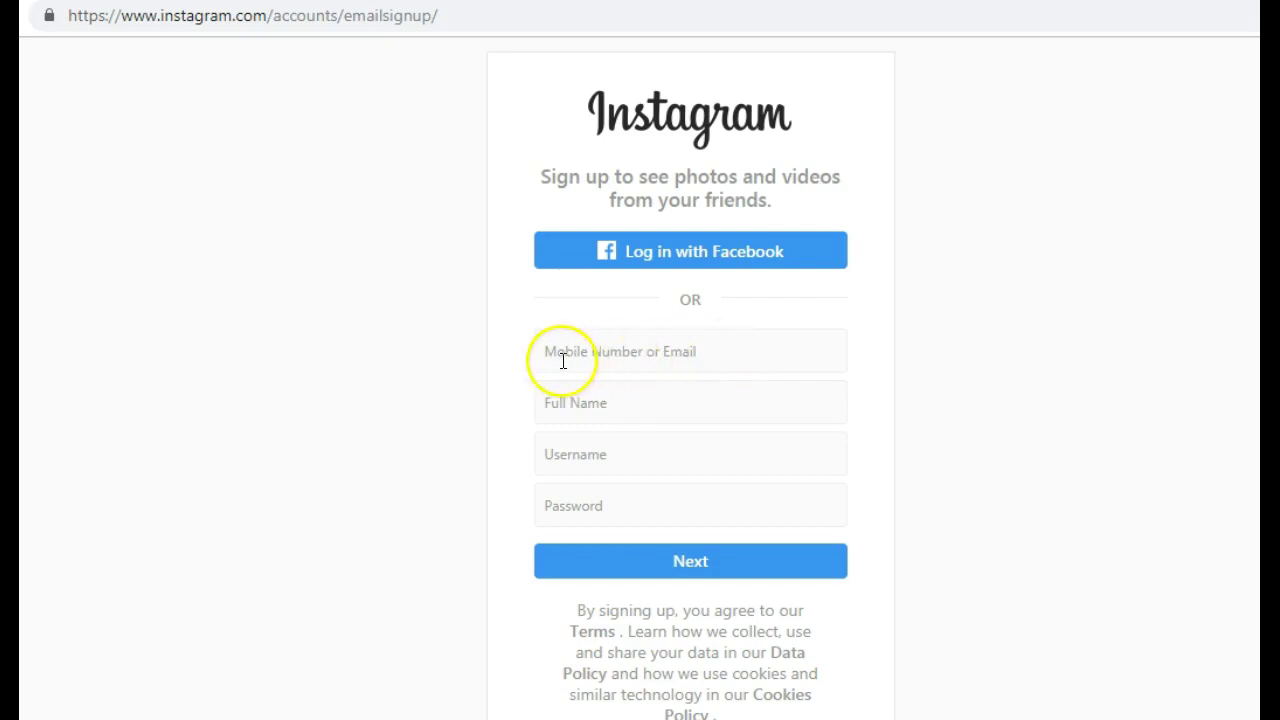
# Step: Fill in the account's email address and full name in the sign-up form
pyautogui.click(602, 361)
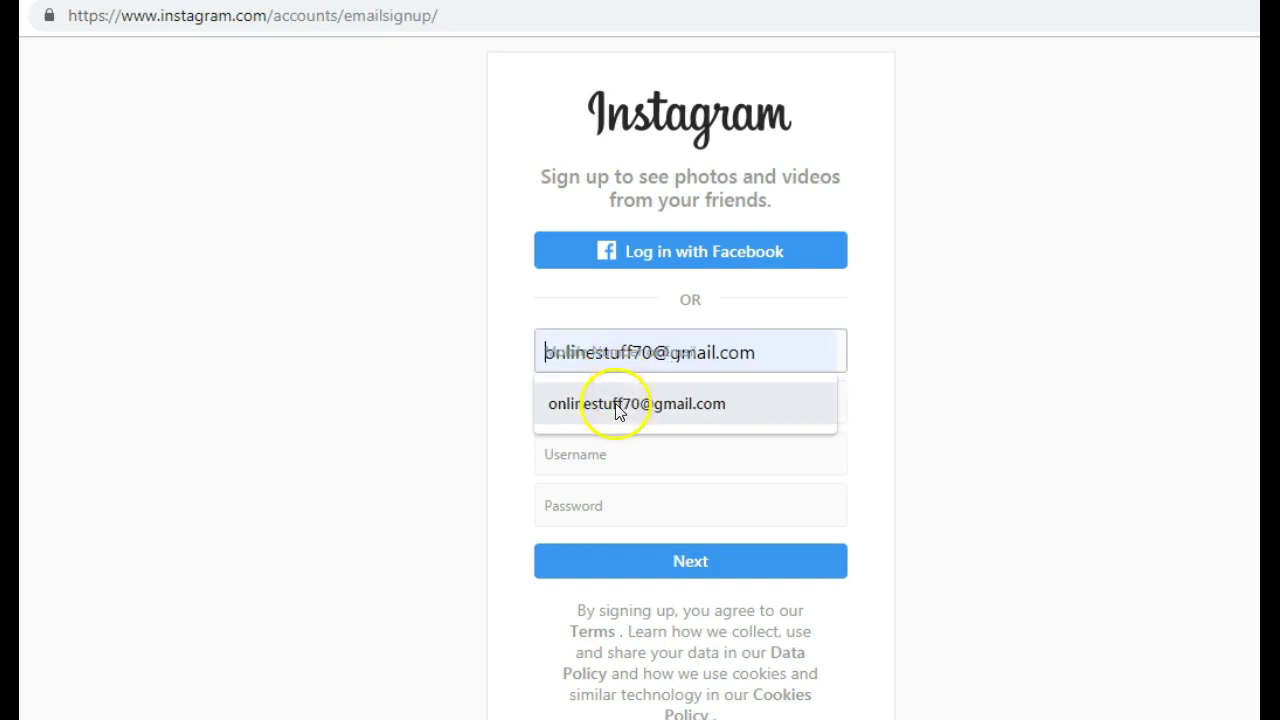
pyautogui.click(620, 405)
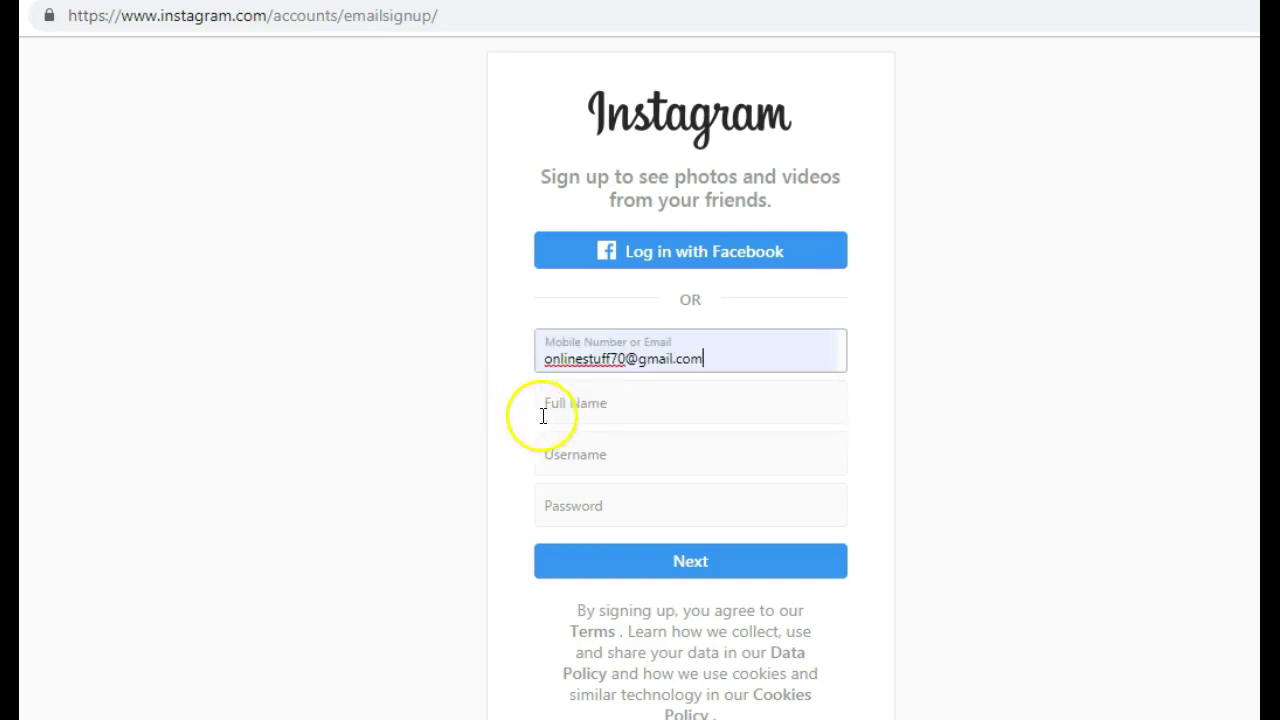
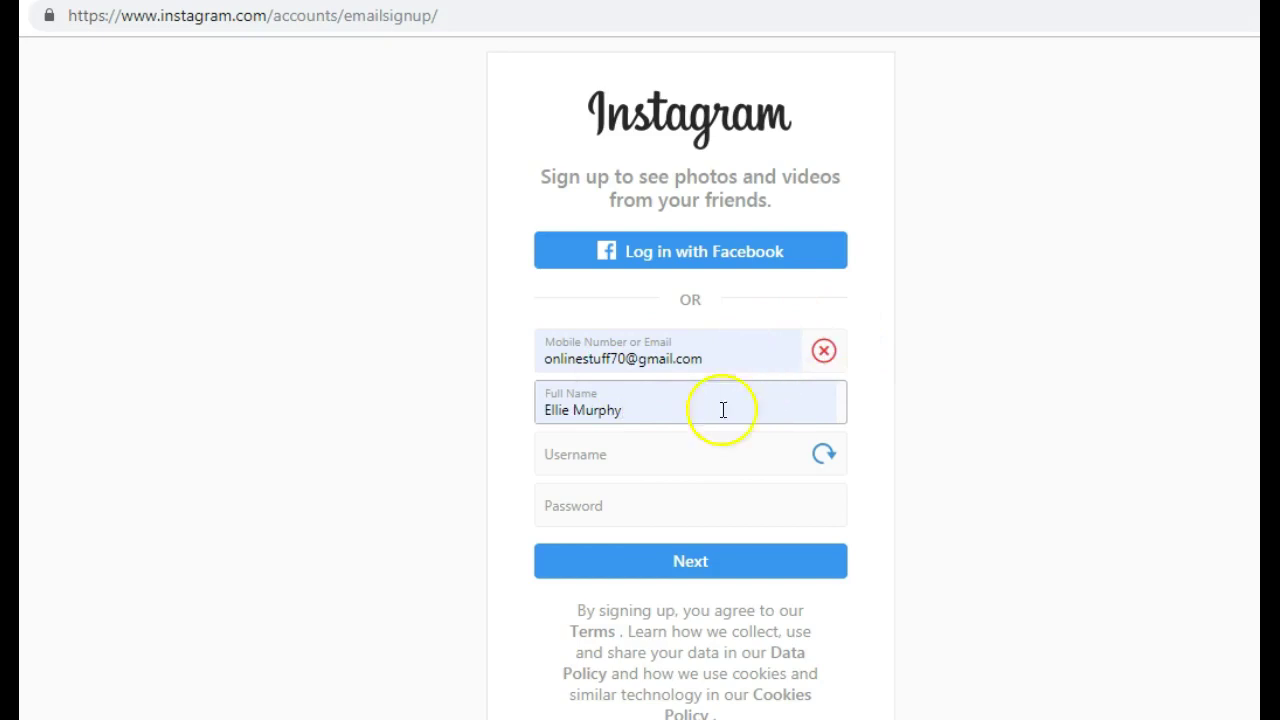
pyautogui.click(640, 454)
# Step: Try a travel-themed username built on the account holder's first name in the sign-up form
pyautogui.click(598, 455)
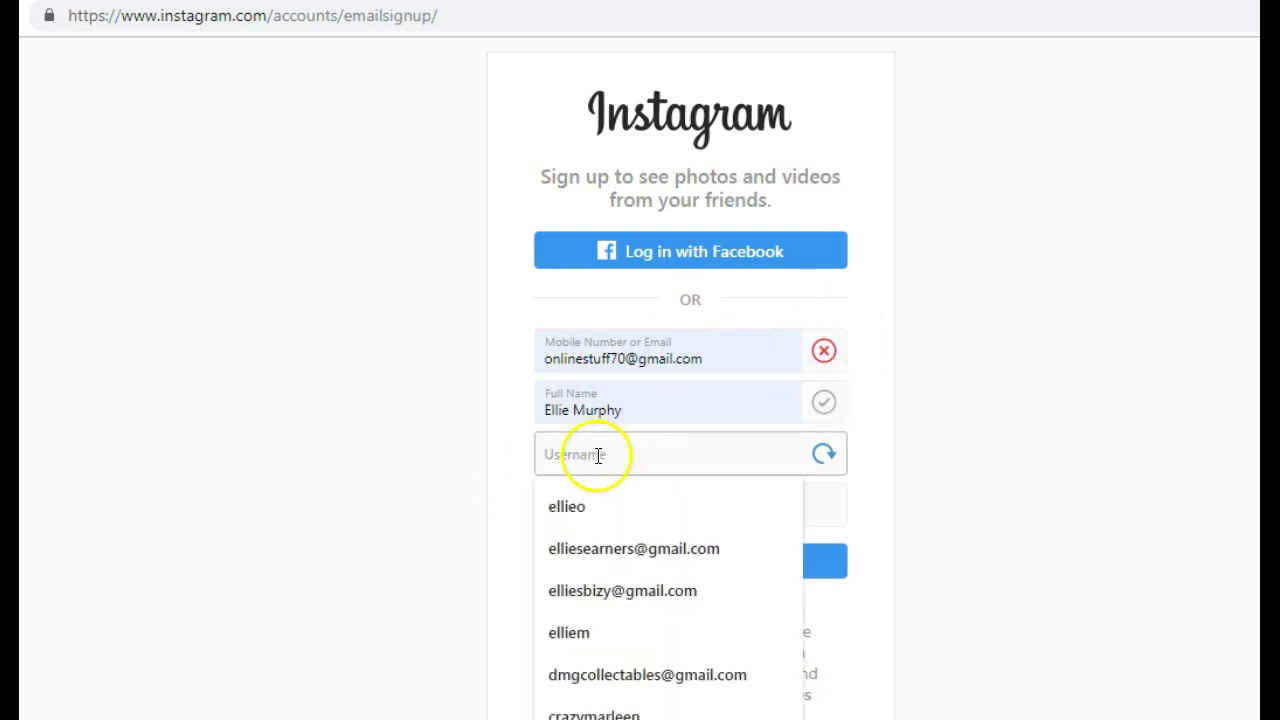
pyautogui.click(665, 456)
pyautogui.write('e')
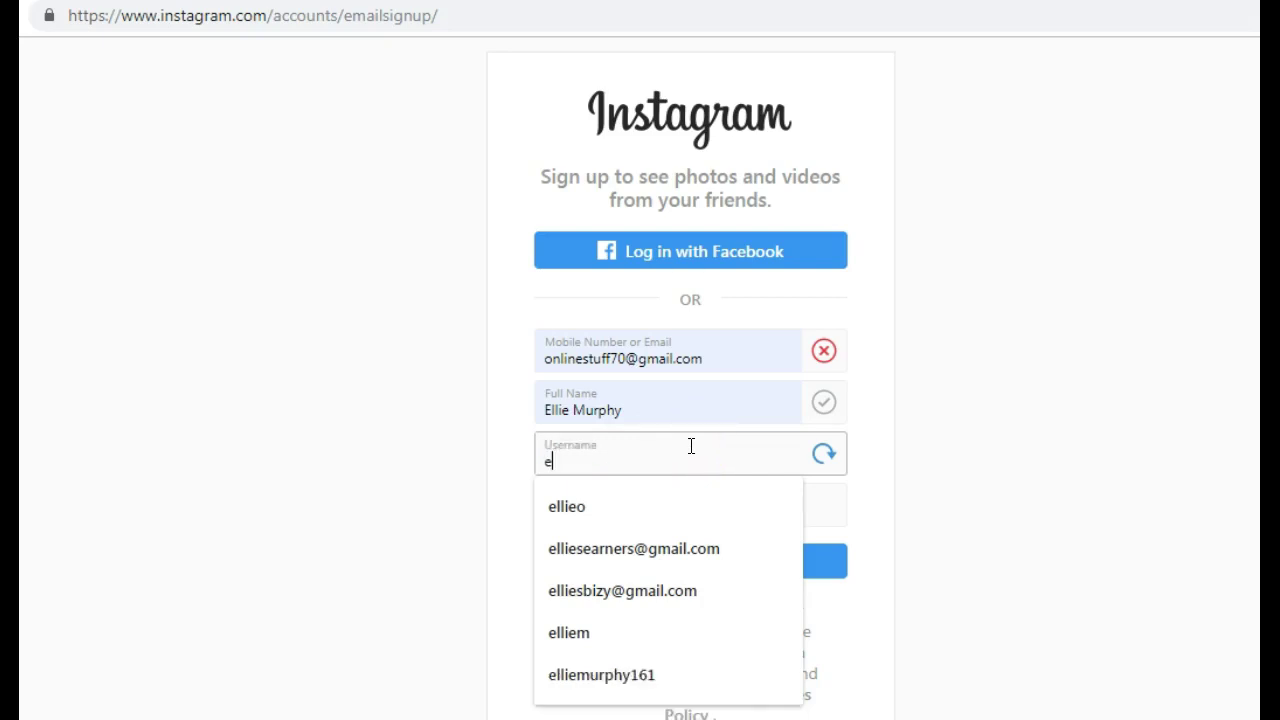
pyautogui.write('llies')
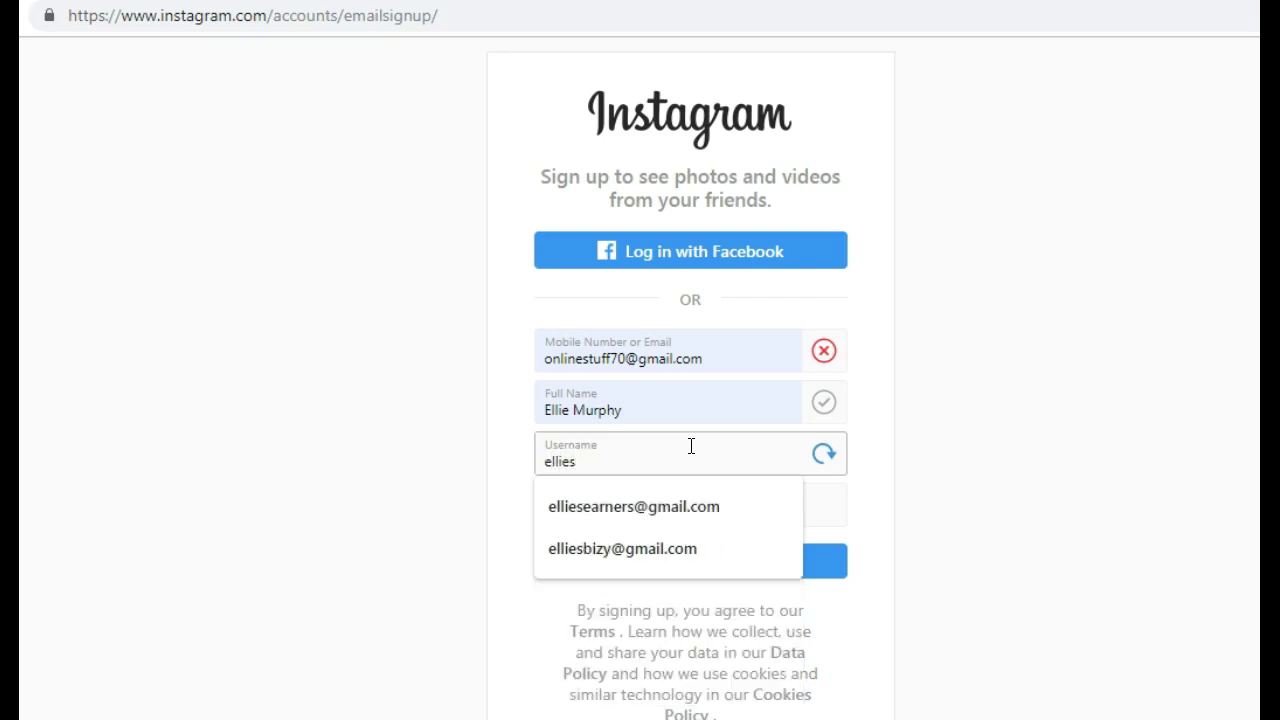
pyautogui.write('travels')
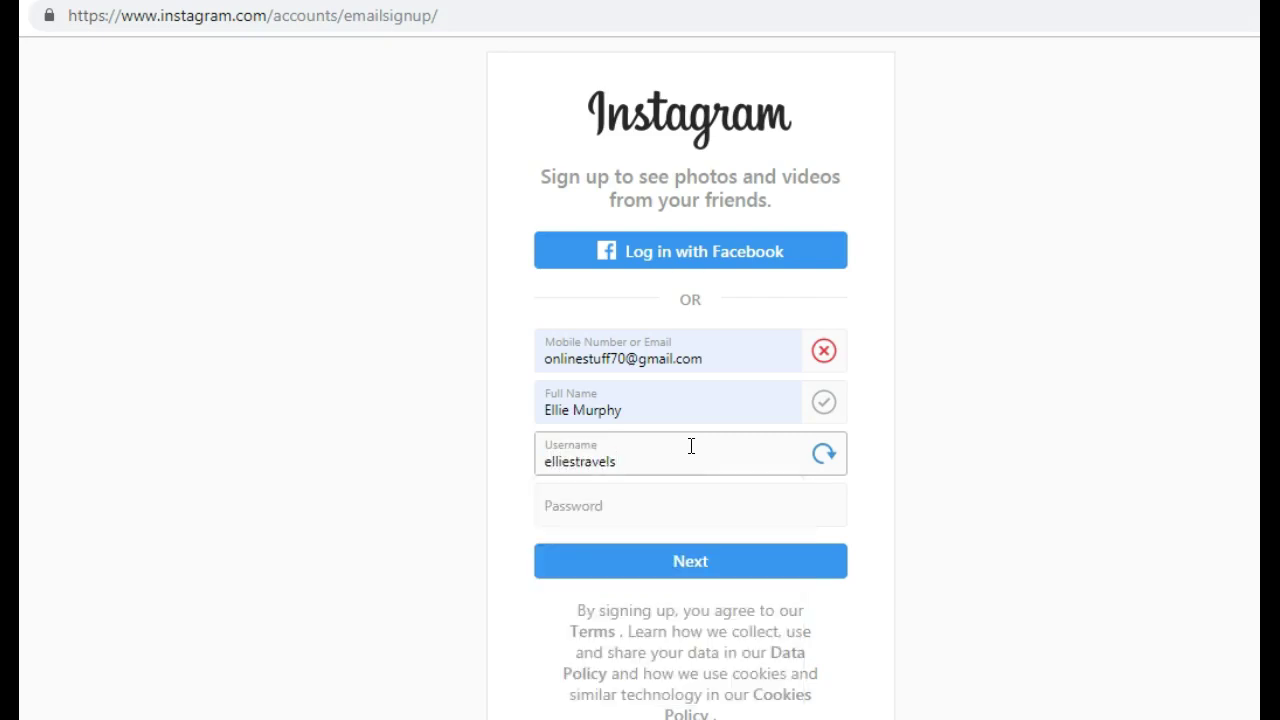
pyautogui.click(726, 495)
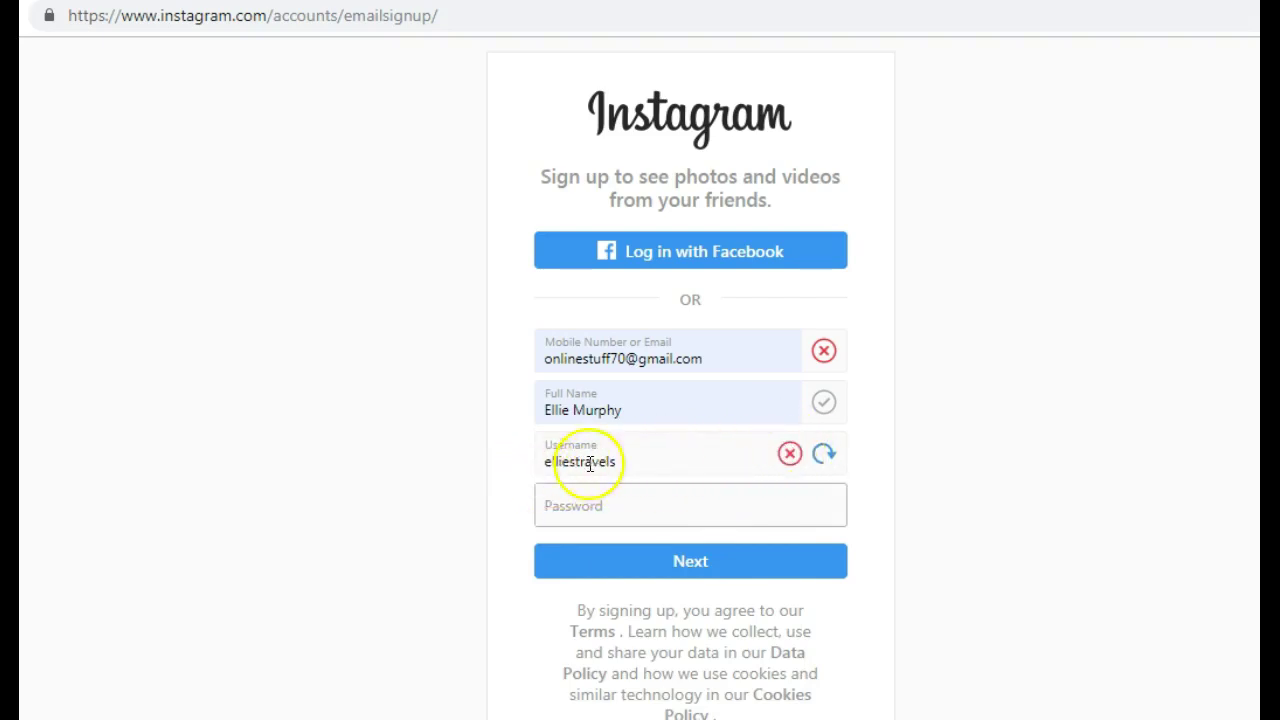
# Step: Clear the travel-themed username and try one combining two first names
pyautogui.click(790, 456)
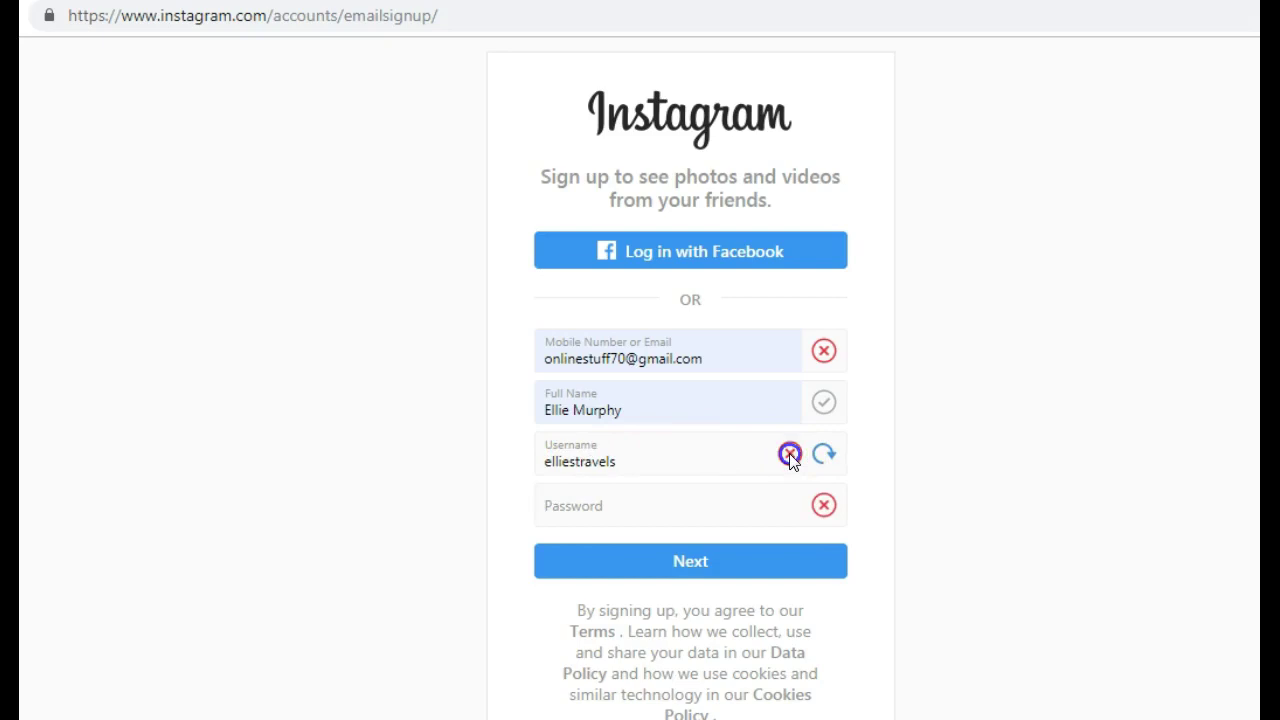
pyautogui.click(789, 453)
pyautogui.moveTo(651, 457); pyautogui.dragTo(443, 471)
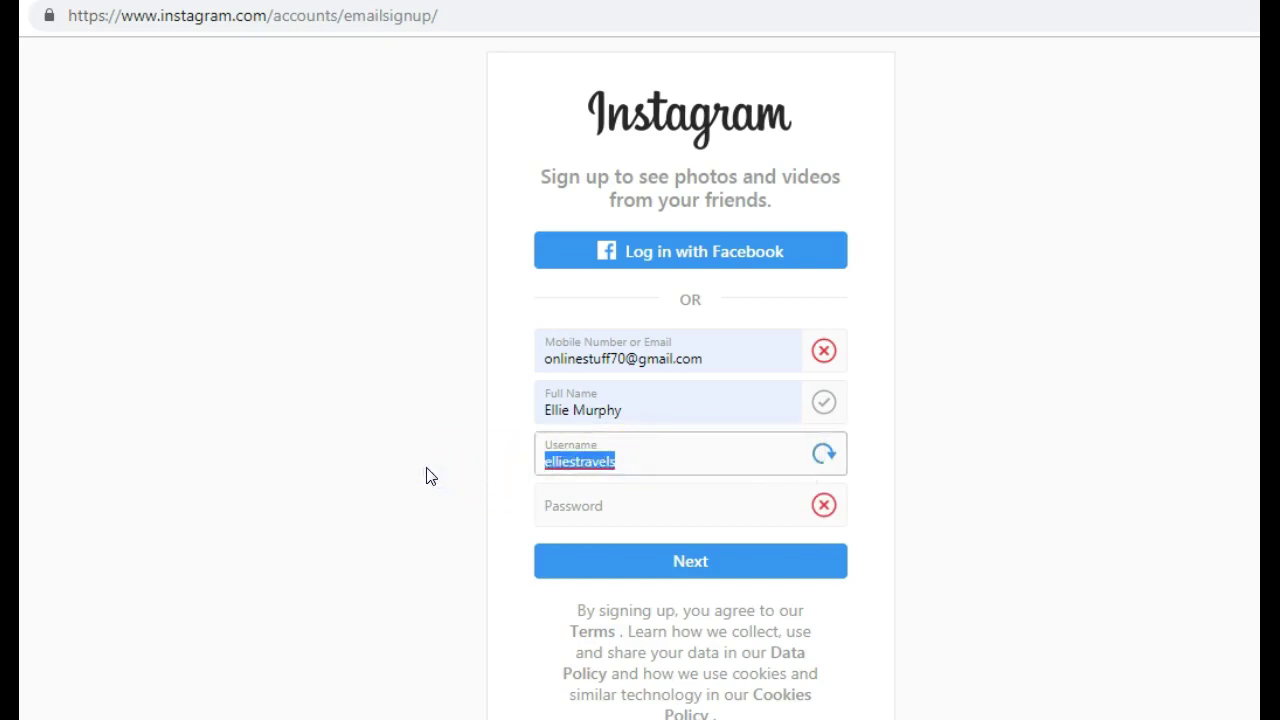
pyautogui.press('BackSpace')
pyautogui.click(640, 464)
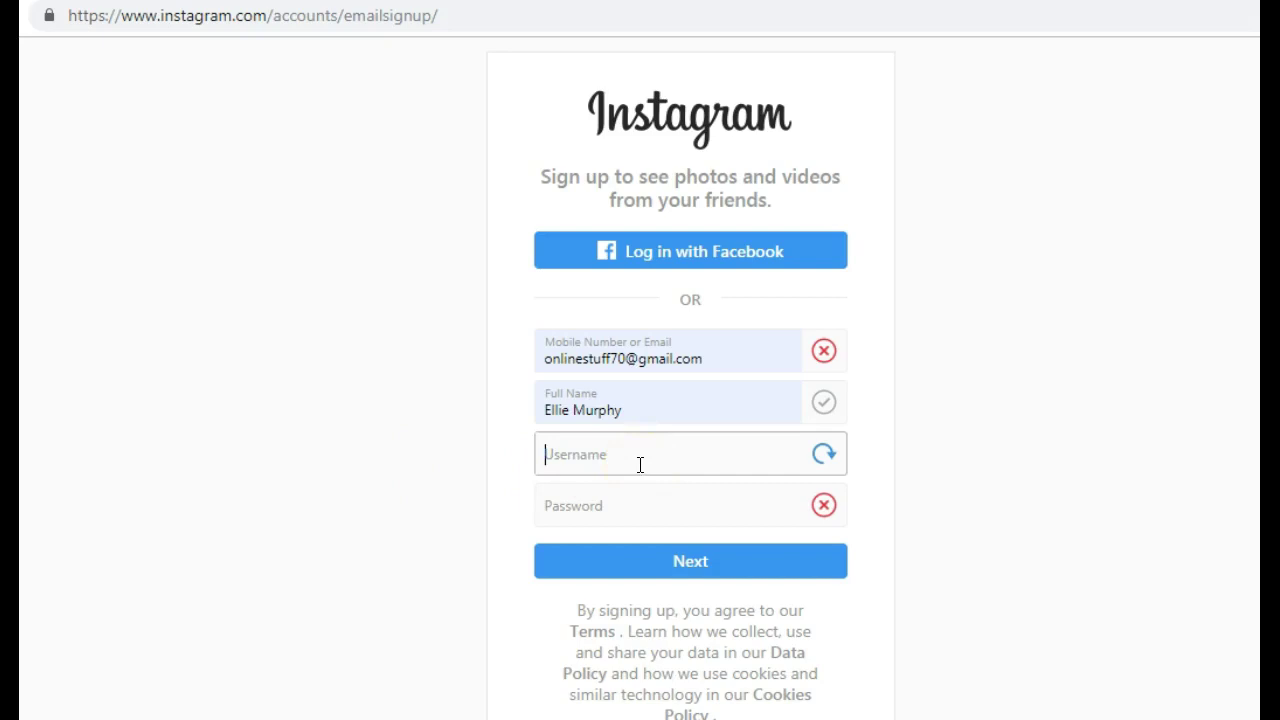
pyautogui.write('ellie')
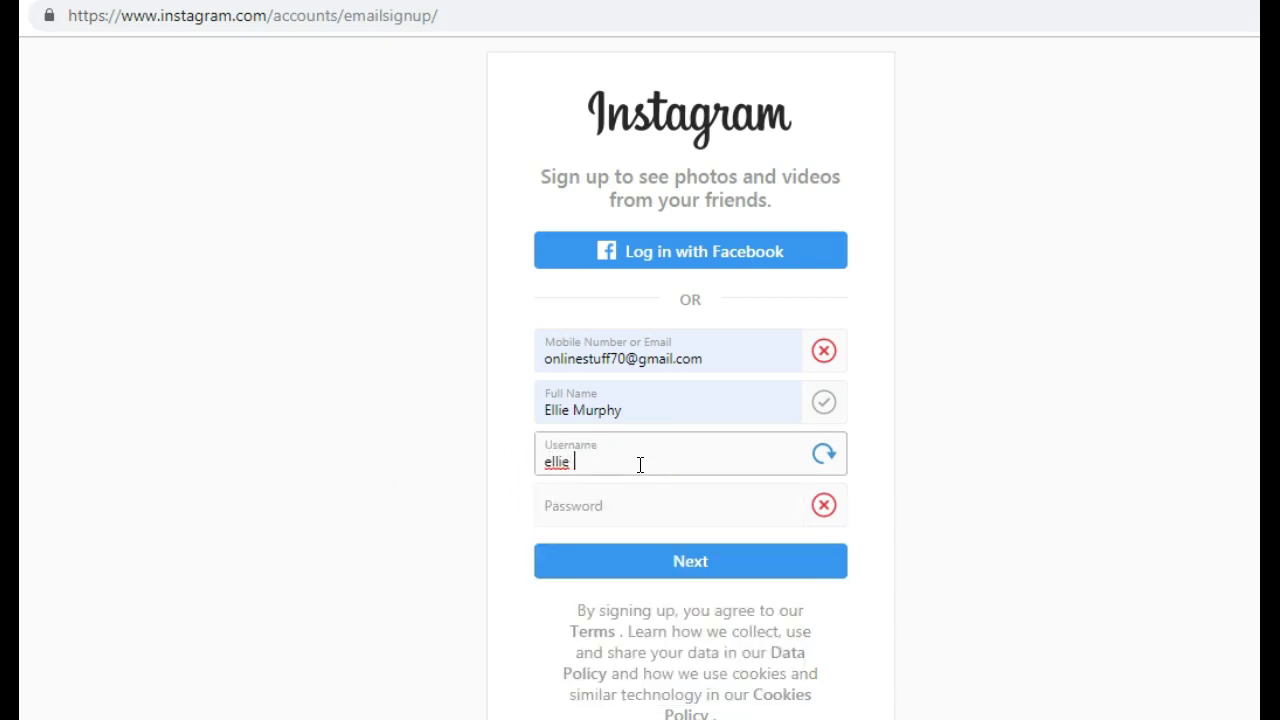
pyautogui.press('BackSpace')
pyautogui.press('BackSpace')
pyautogui.write('andmolly')
pyautogui.click(700, 508)
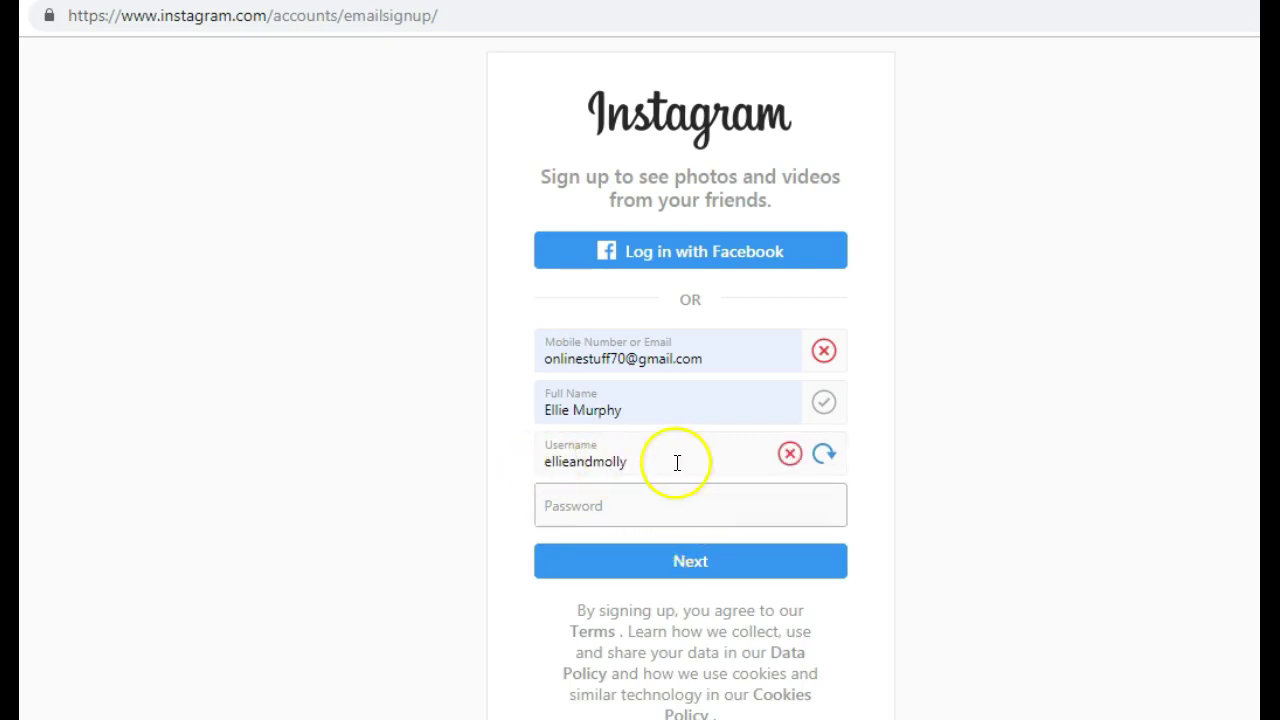
# Step: Generate suggested usernames until one based on the full name and a short number is filled in
pyautogui.click(823, 456)
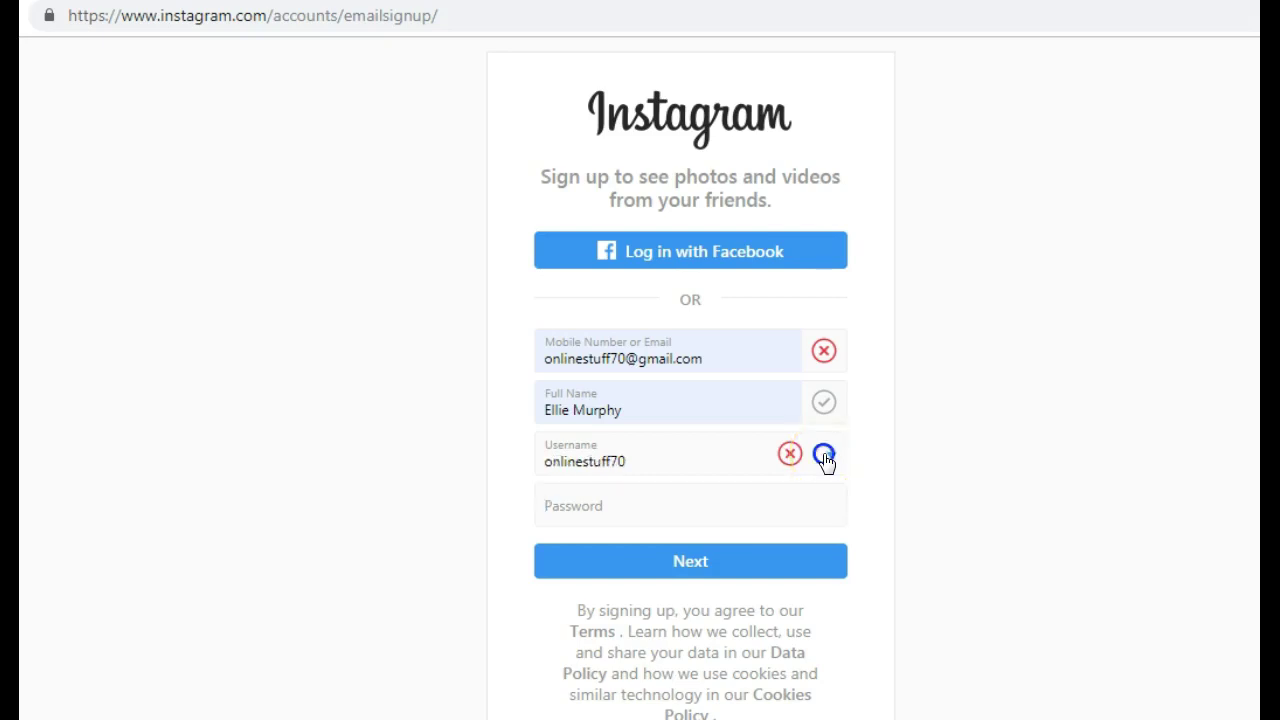
pyautogui.click(823, 455)
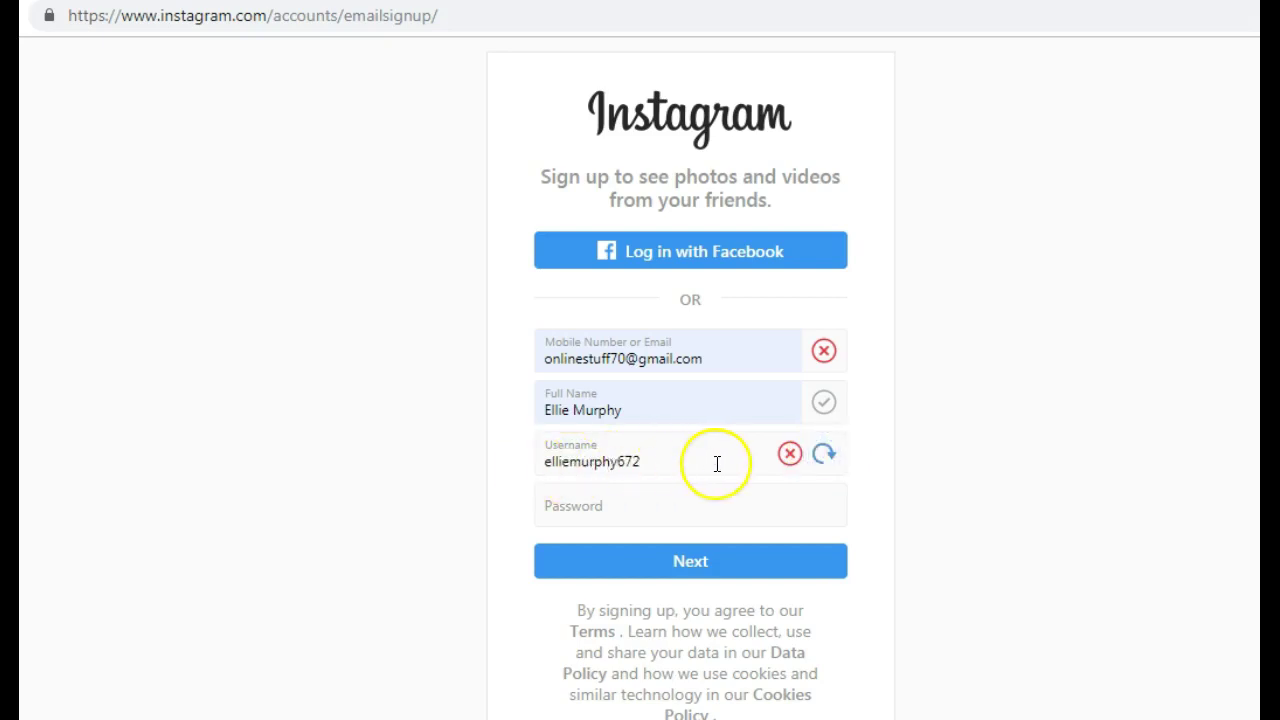
pyautogui.click(823, 456)
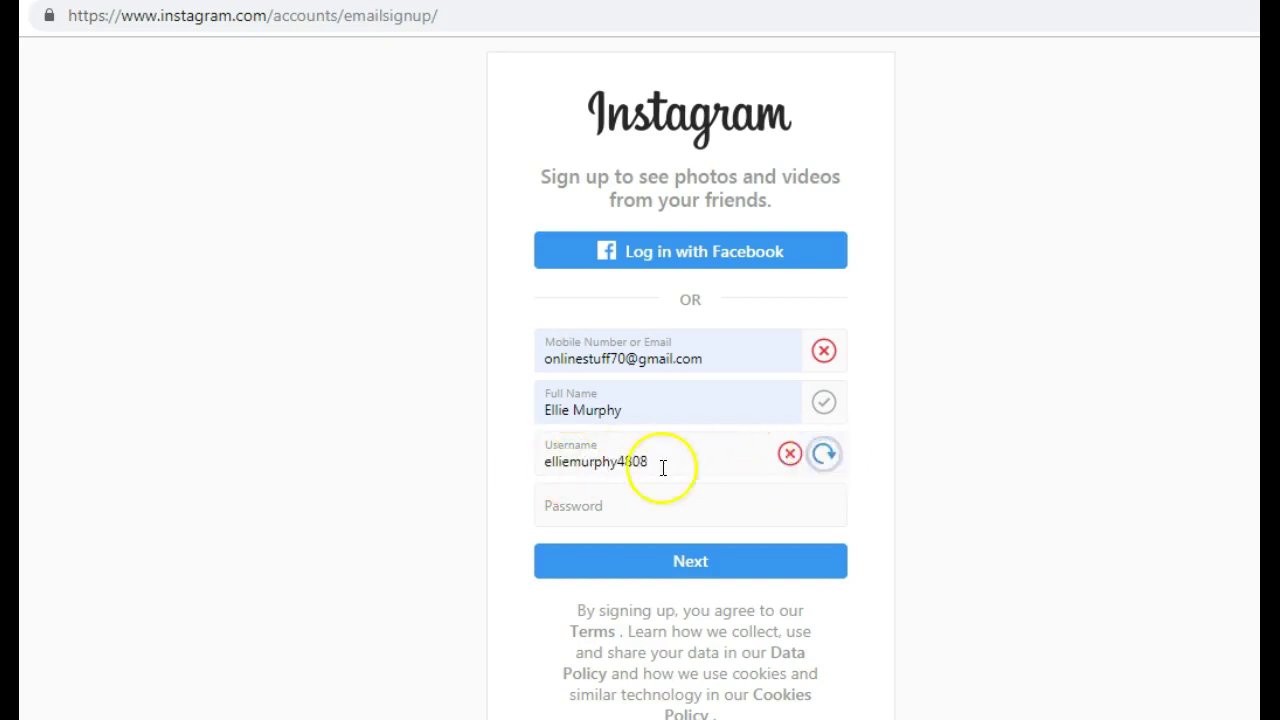
pyautogui.click(824, 456)
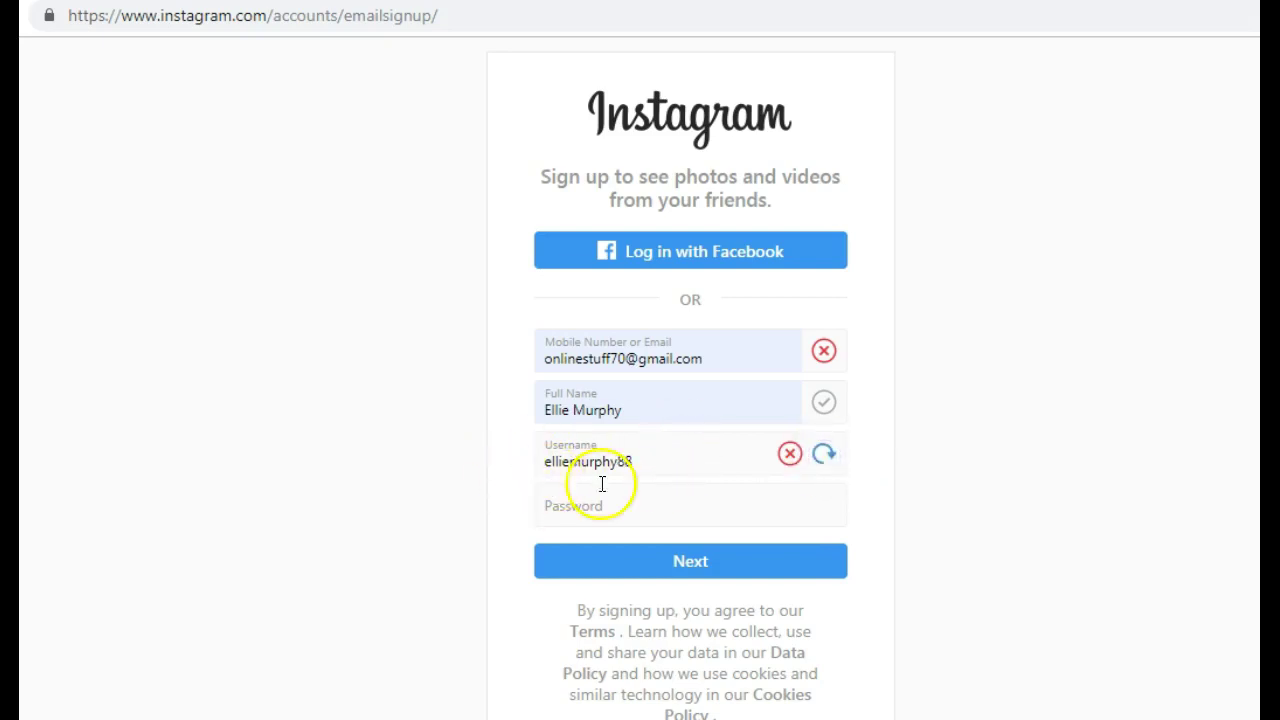
pyautogui.click(538, 482)
# Step: Enter the new account's password in the sign-up form
pyautogui.click(620, 506)
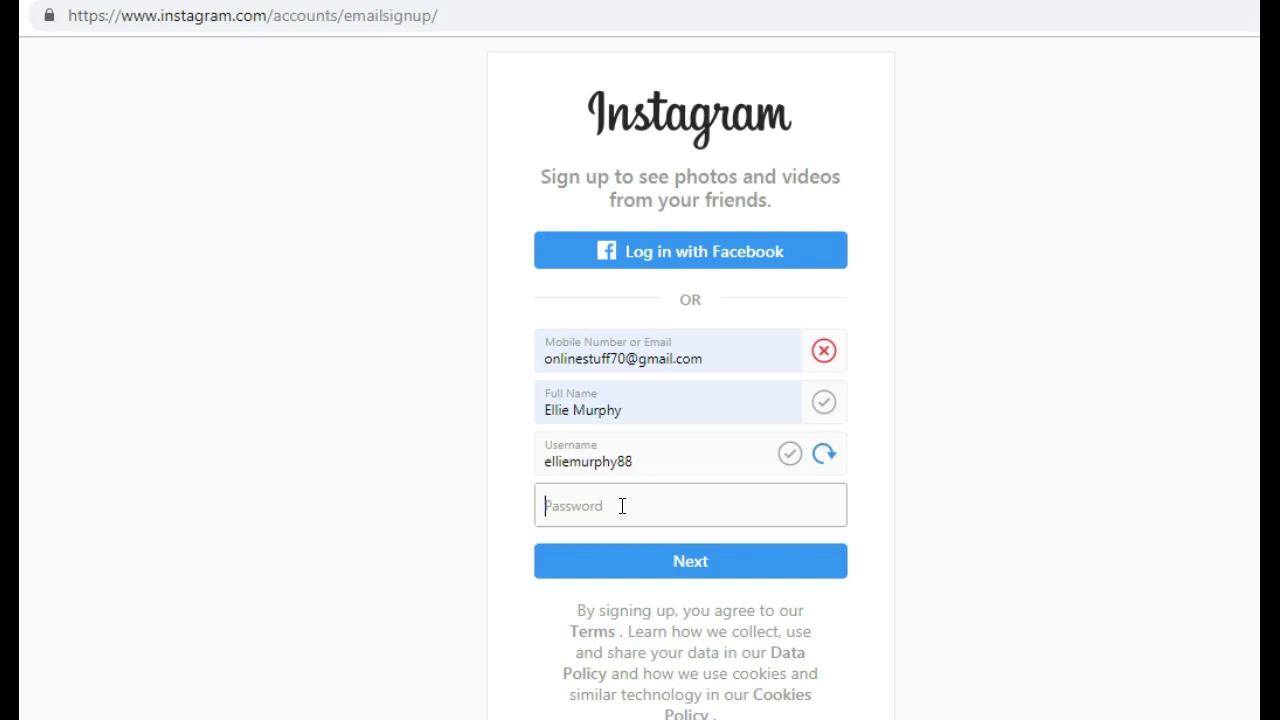
pyautogui.click(613, 512)
pyautogui.write('•••')
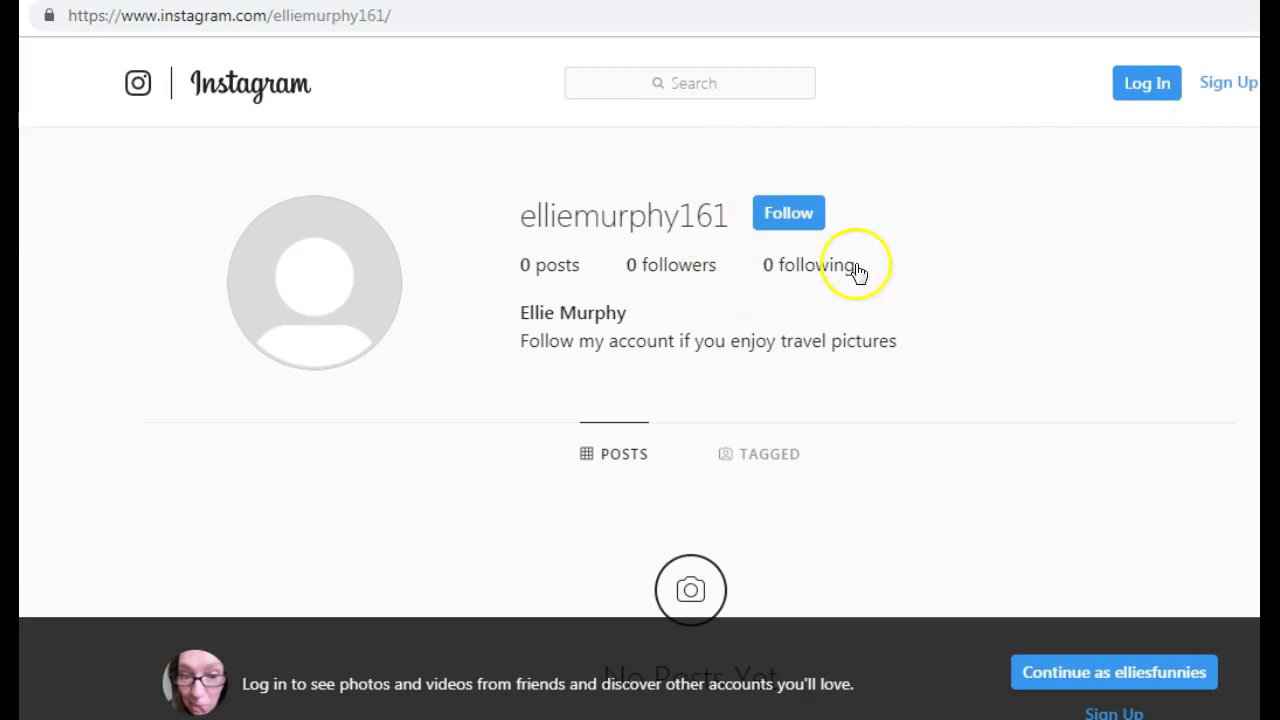
# Step: Log in to the existing travel pictures account and upload the Child picture from the Earning Stuff folder as its profile photo
pyautogui.click(1148, 88)
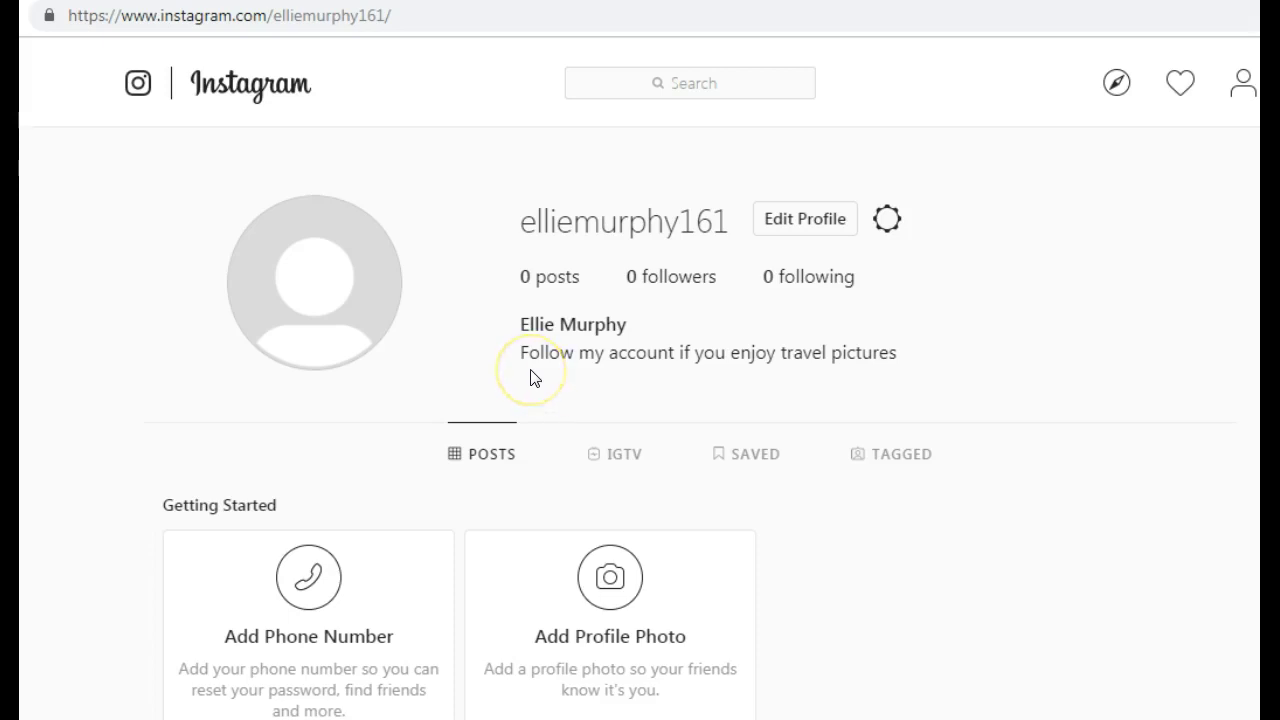
pyautogui.click(316, 292)
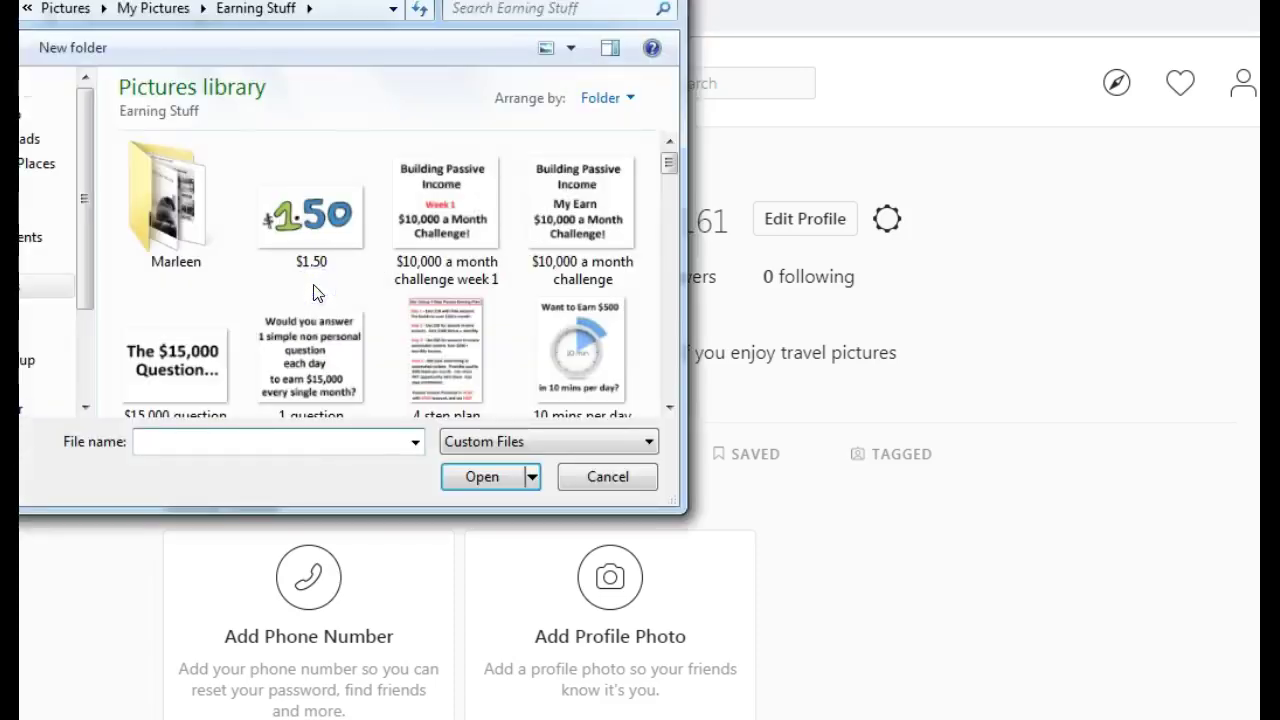
pyautogui.moveTo(670, 160); pyautogui.dragTo(670, 182)
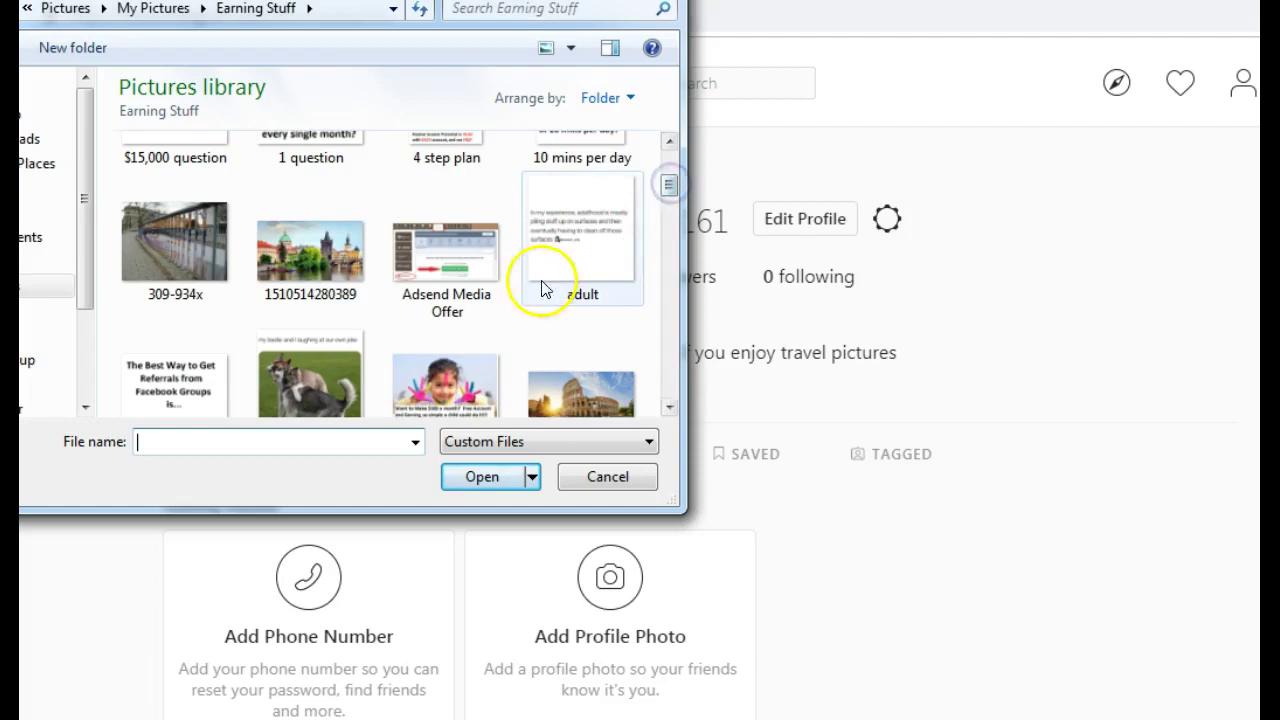
pyautogui.click(453, 382)
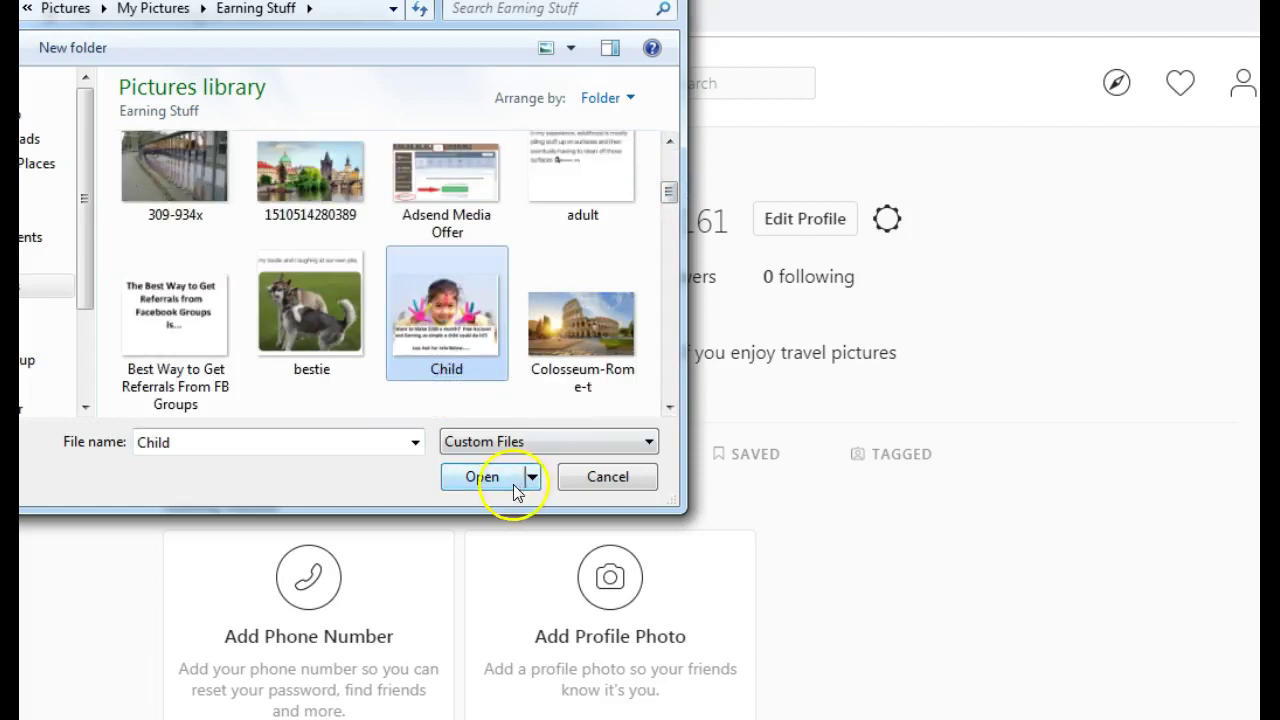
pyautogui.click(480, 478)
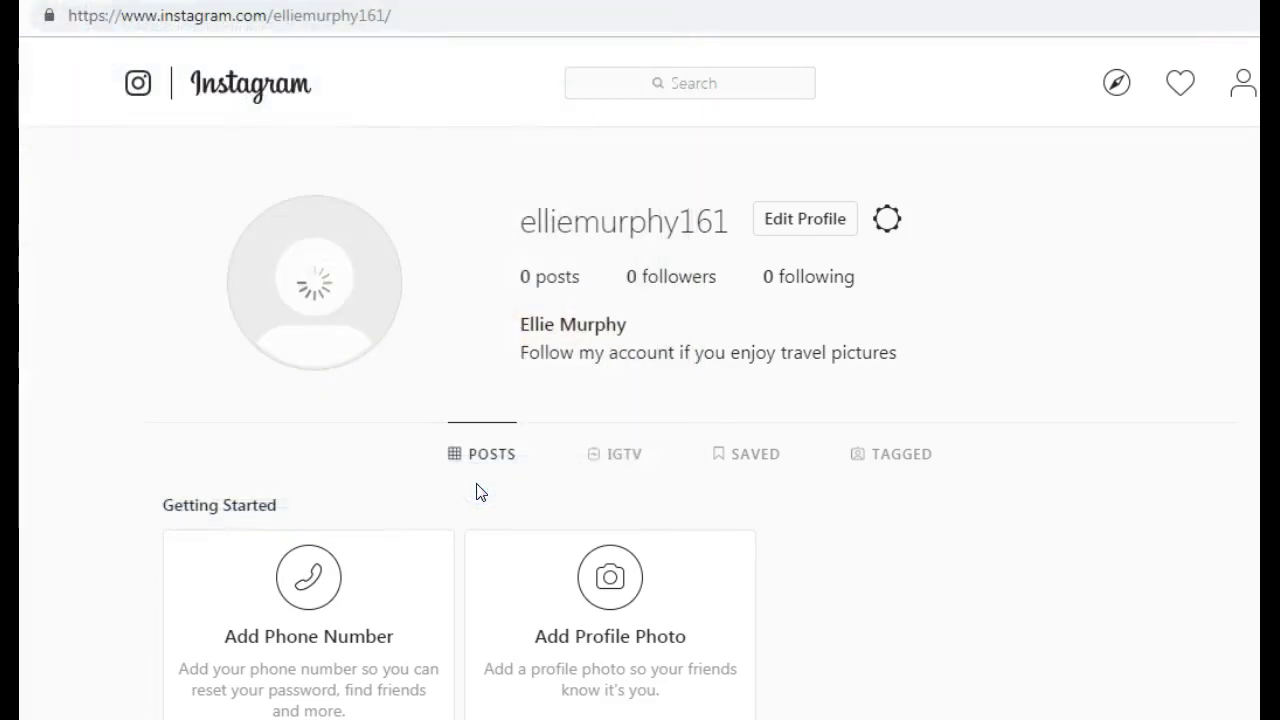
pyautogui.click(456, 446)
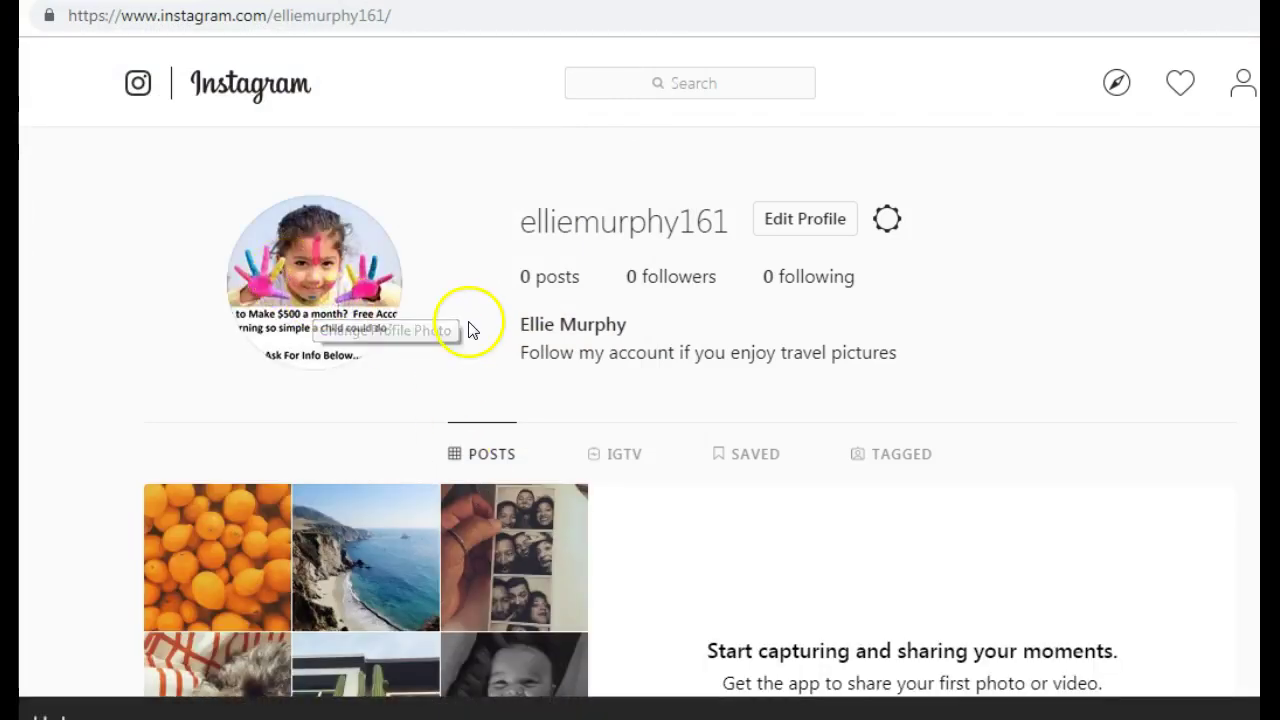
# Step: Edit the profile and replace its bio with "Follow my account if you enjoy going to the gym"
pyautogui.click(820, 229)
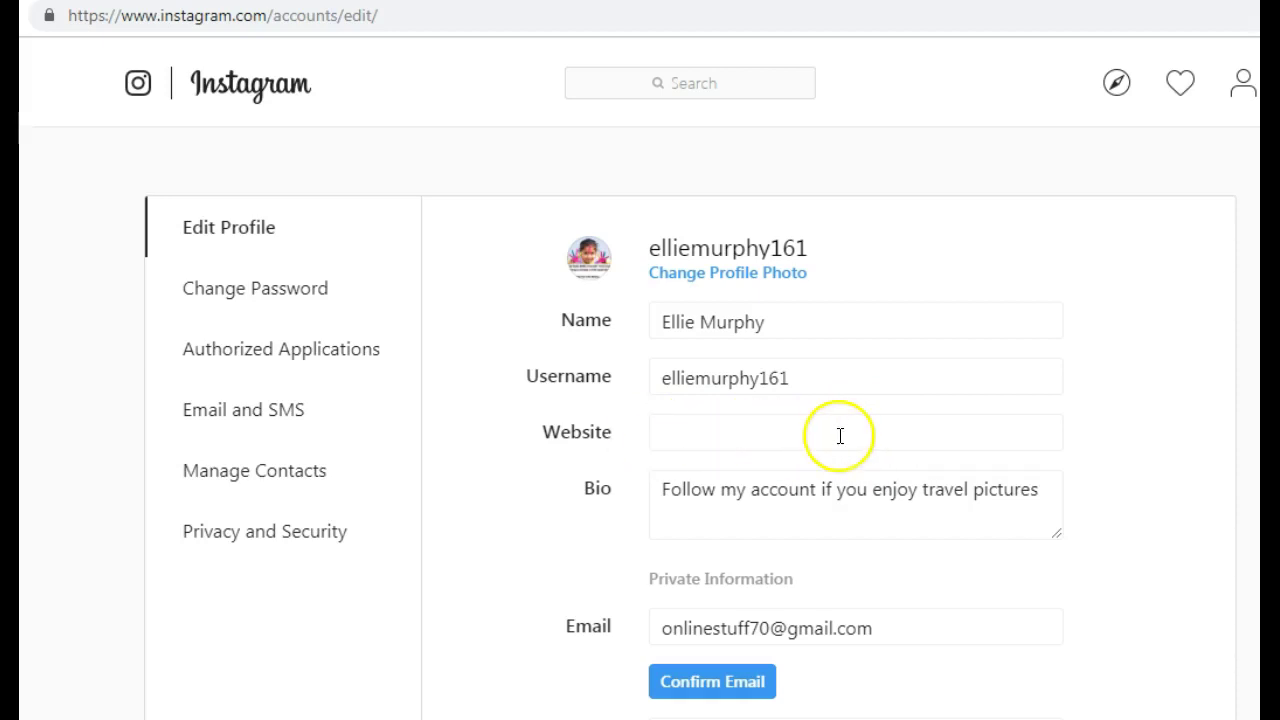
pyautogui.moveTo(1046, 489); pyautogui.dragTo(607, 505)
pyautogui.hotkey('ctrl', 'c')
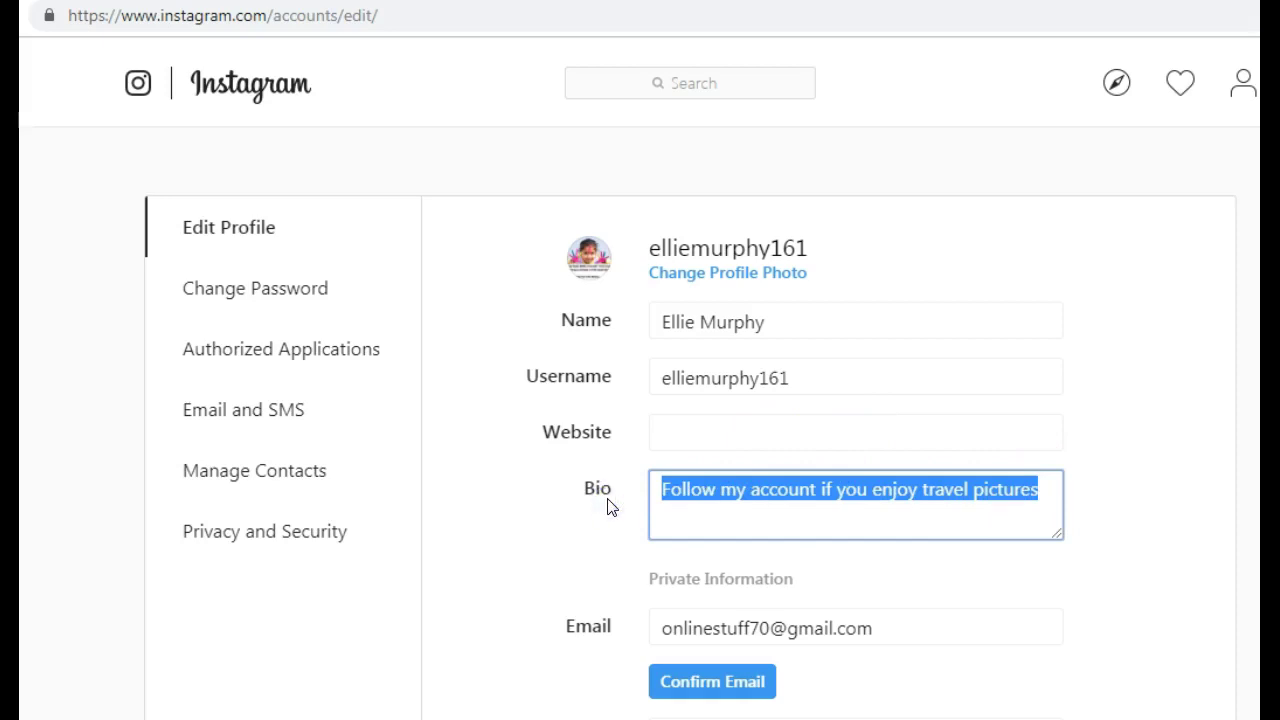
pyautogui.press('BackSpace')
pyautogui.click(658, 473)
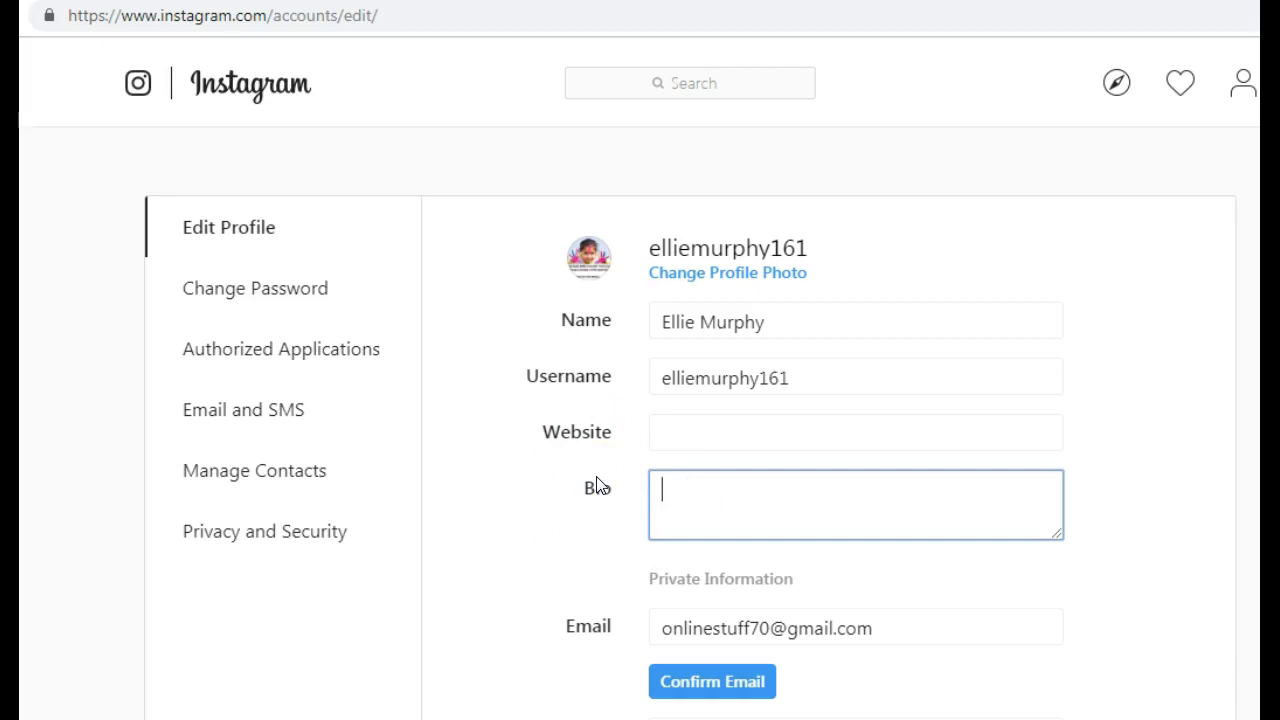
pyautogui.click(713, 487)
pyautogui.hotkey('ctrl', 'v')
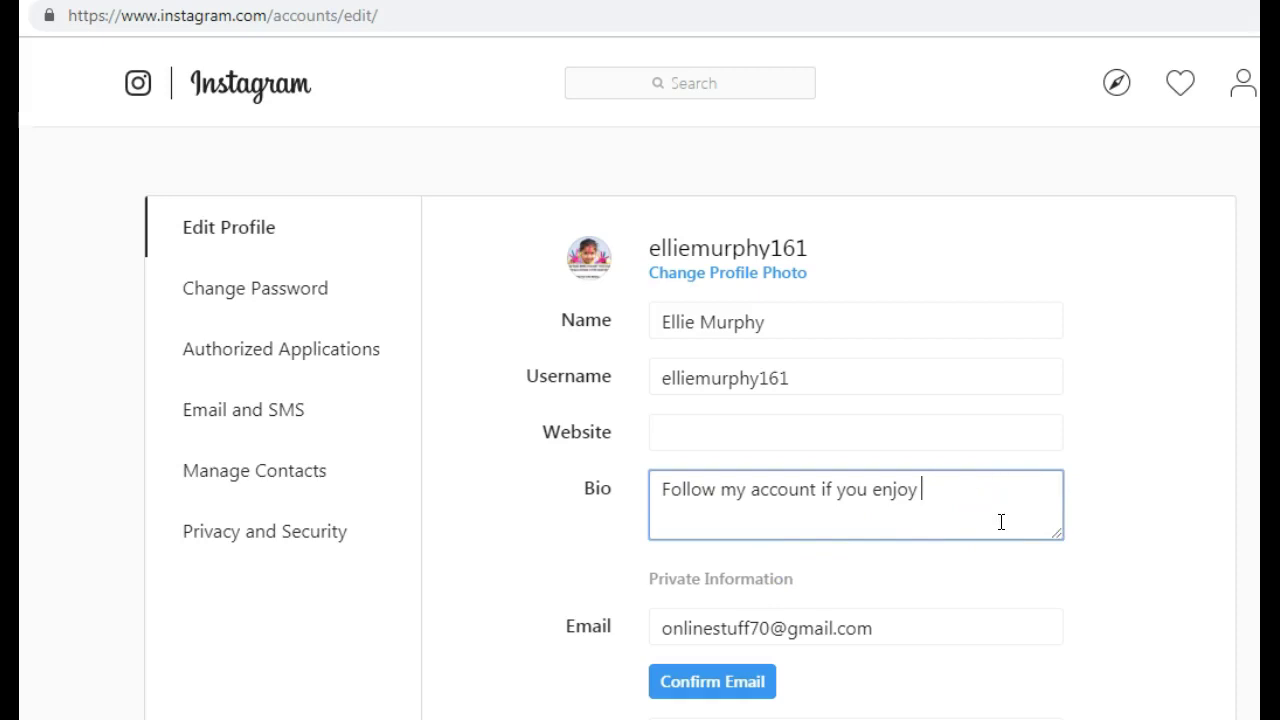
pyautogui.write('going to th')
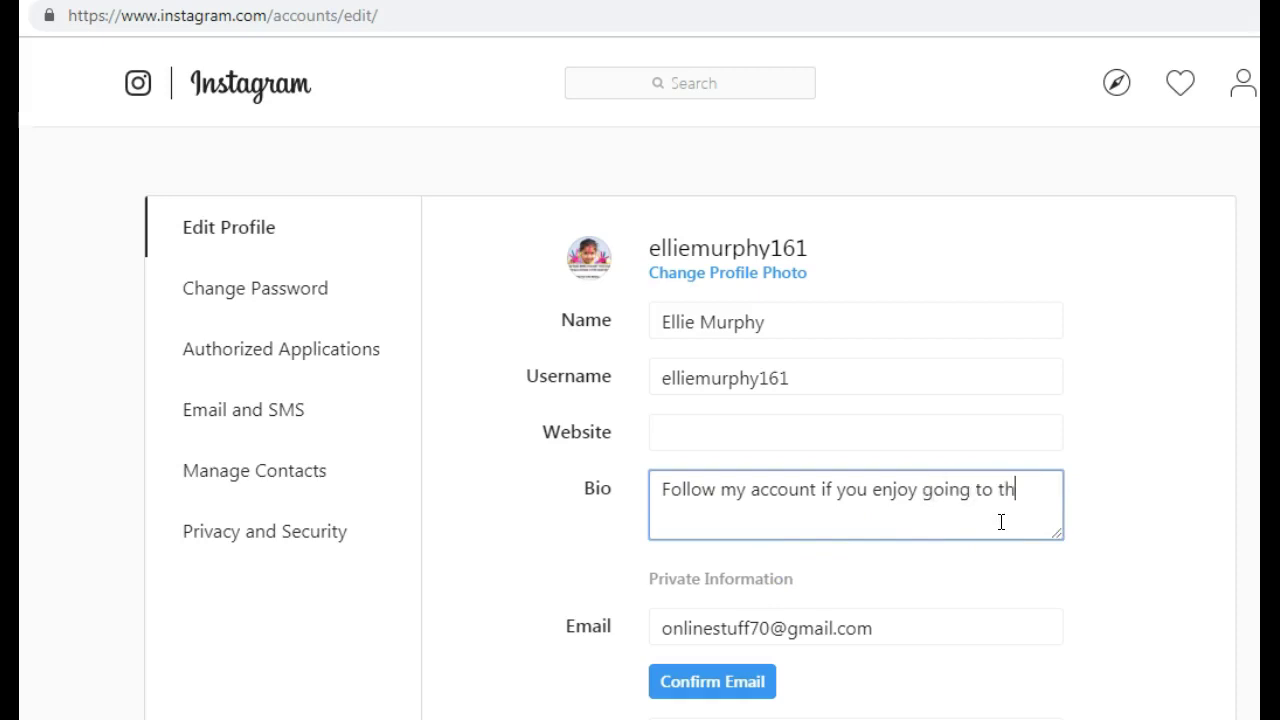
pyautogui.write('e gym')
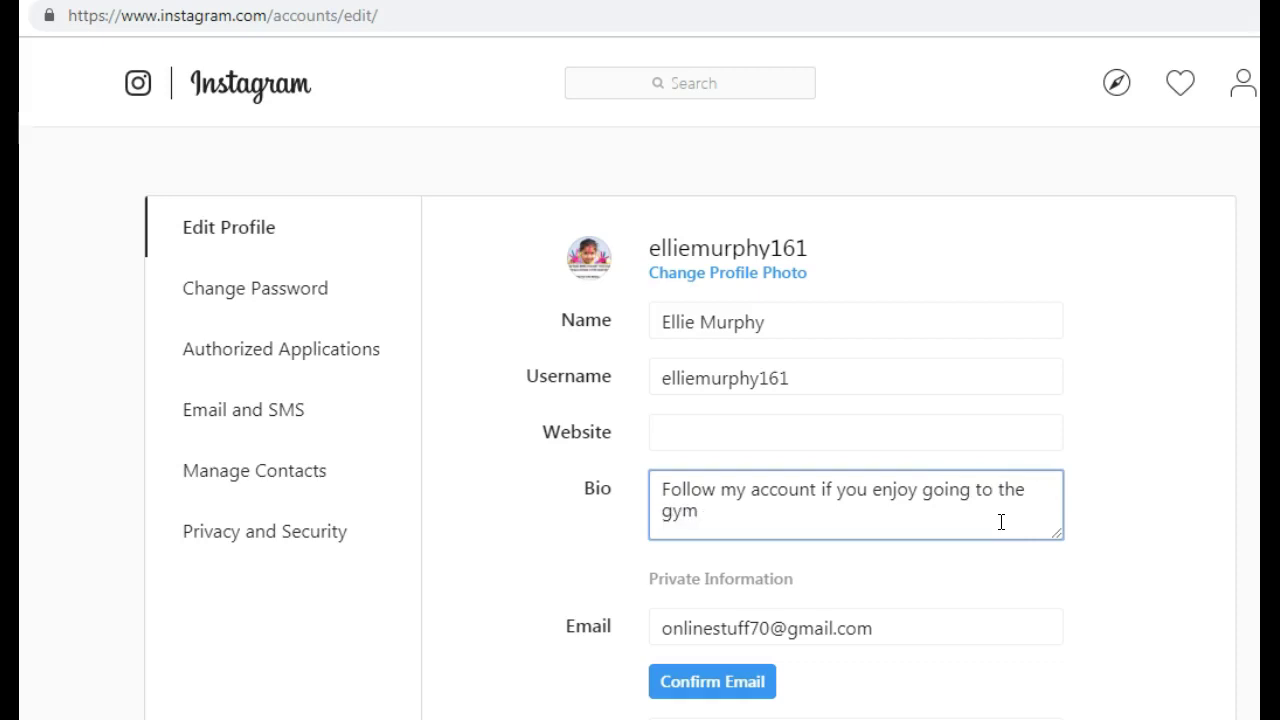
pyautogui.click(723, 522)
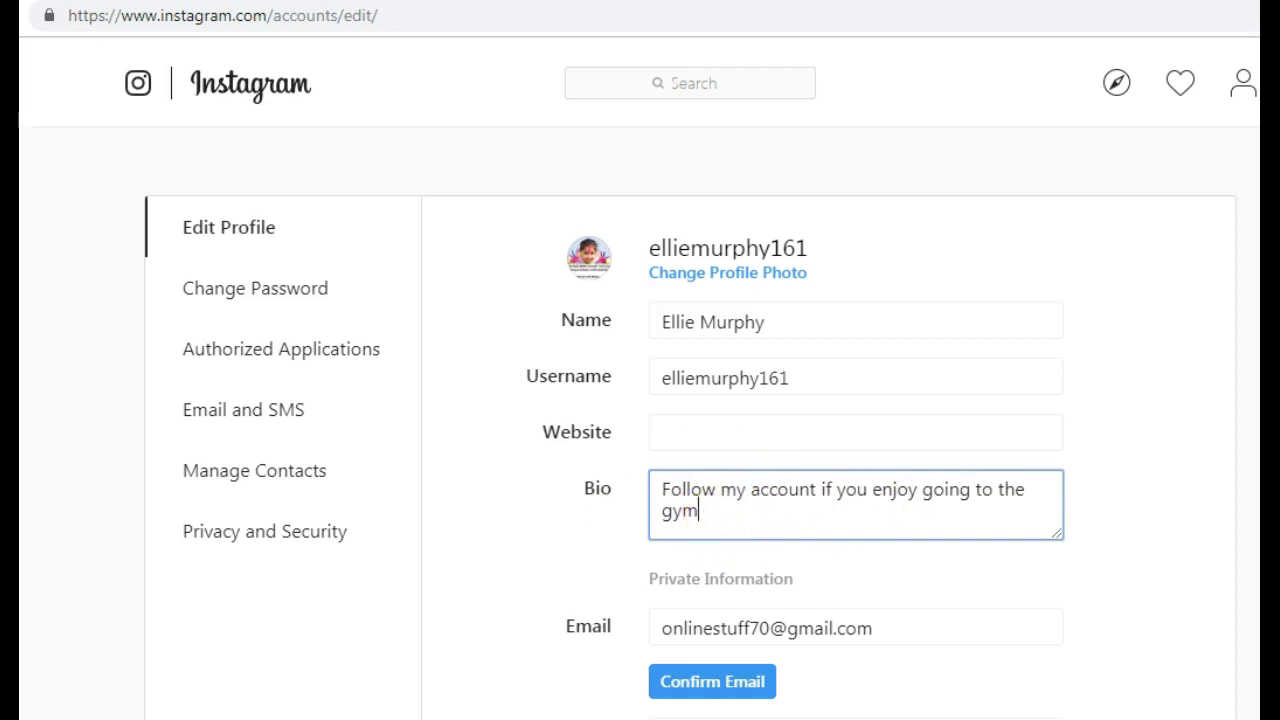
# Step: Choose Female as the profile's gender and submit the profile changes
pyautogui.scroll(-4, 1133, 468)
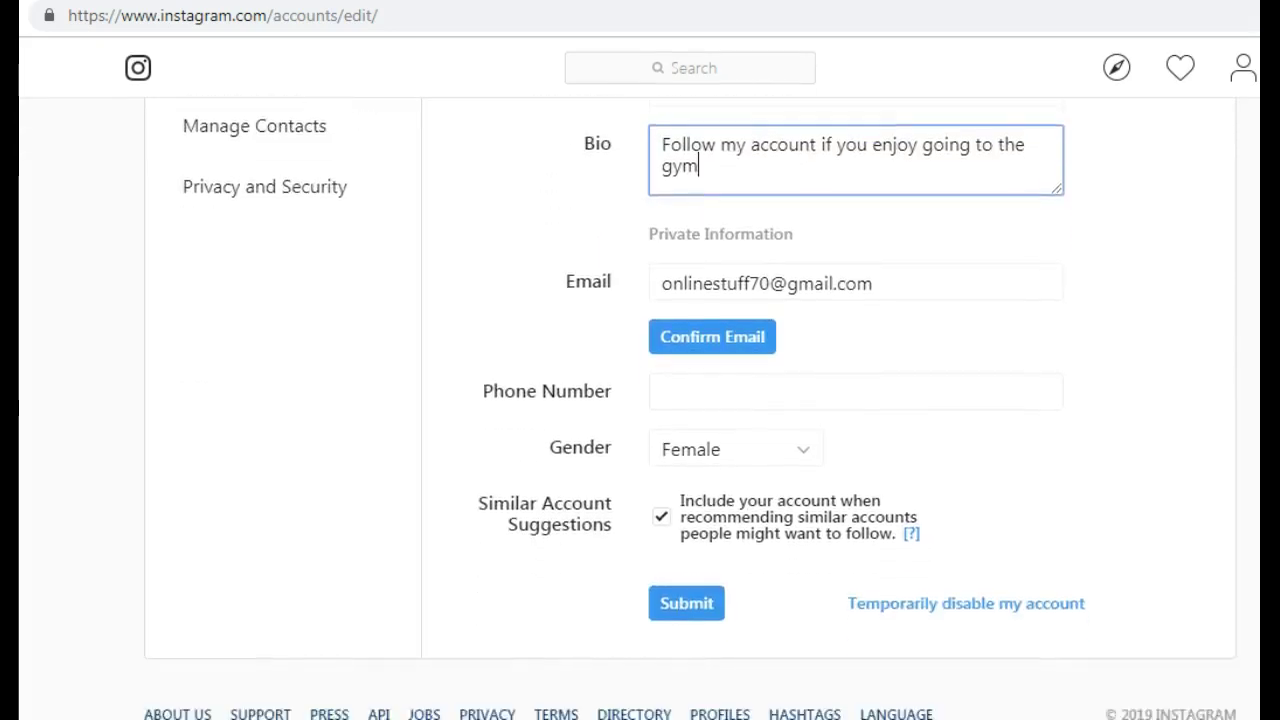
pyautogui.click(1133, 468)
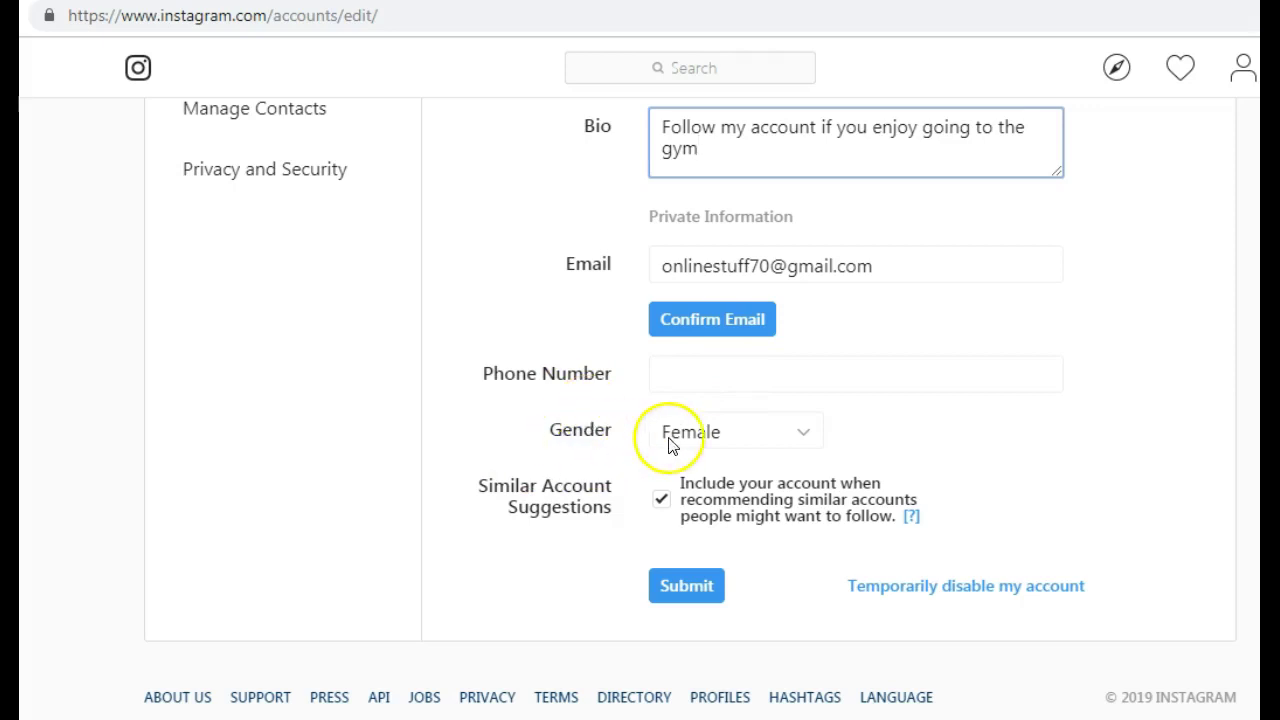
pyautogui.click(802, 433)
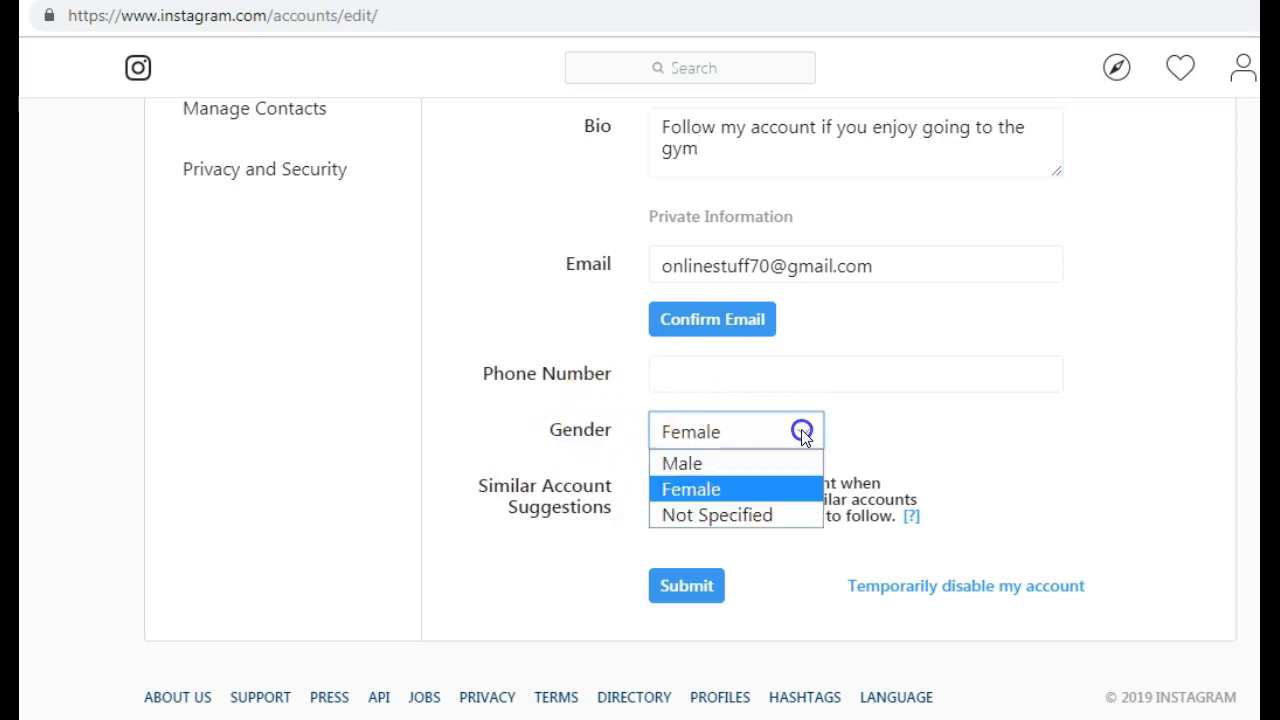
pyautogui.click(703, 490)
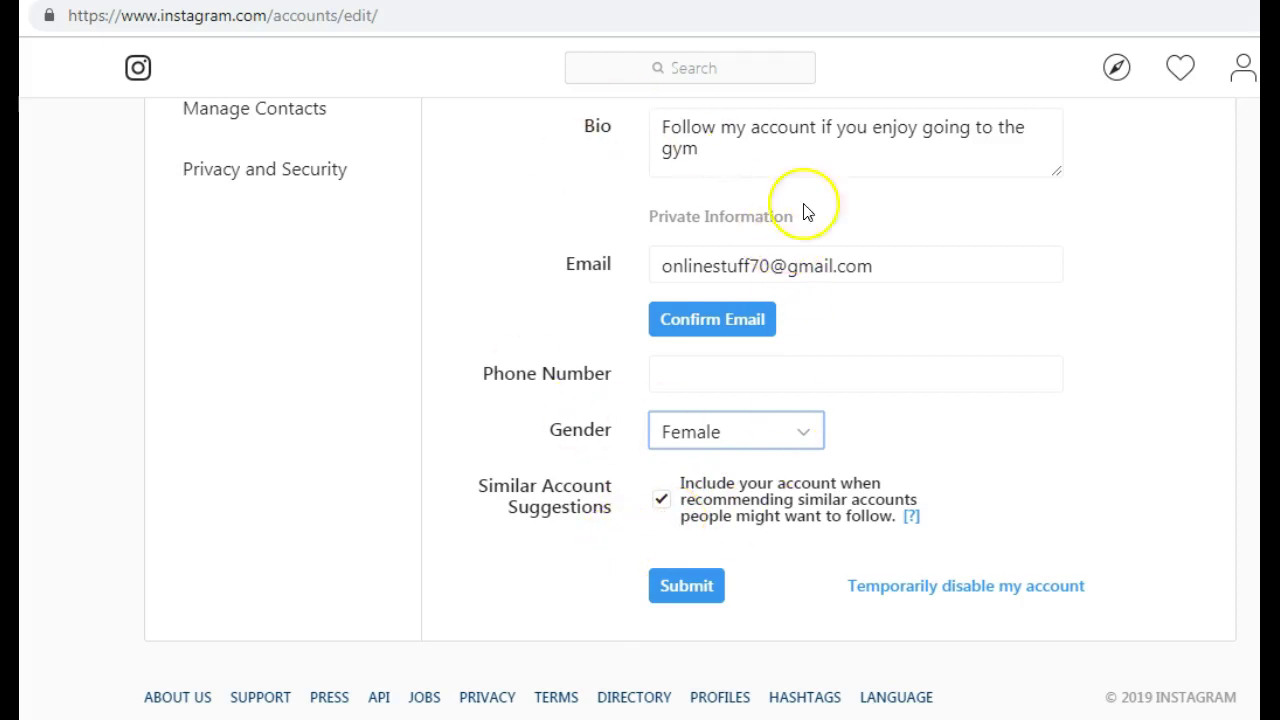
pyautogui.click(689, 594)
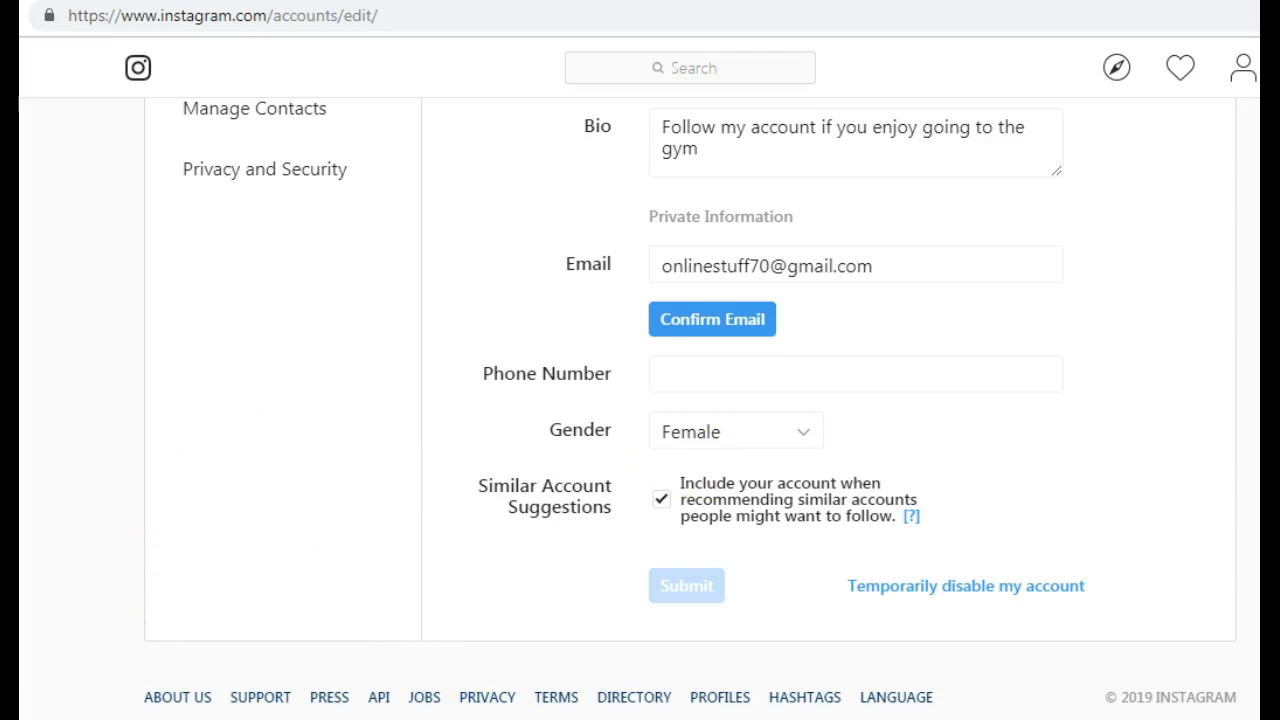
pyautogui.scroll(5, 690, 410)
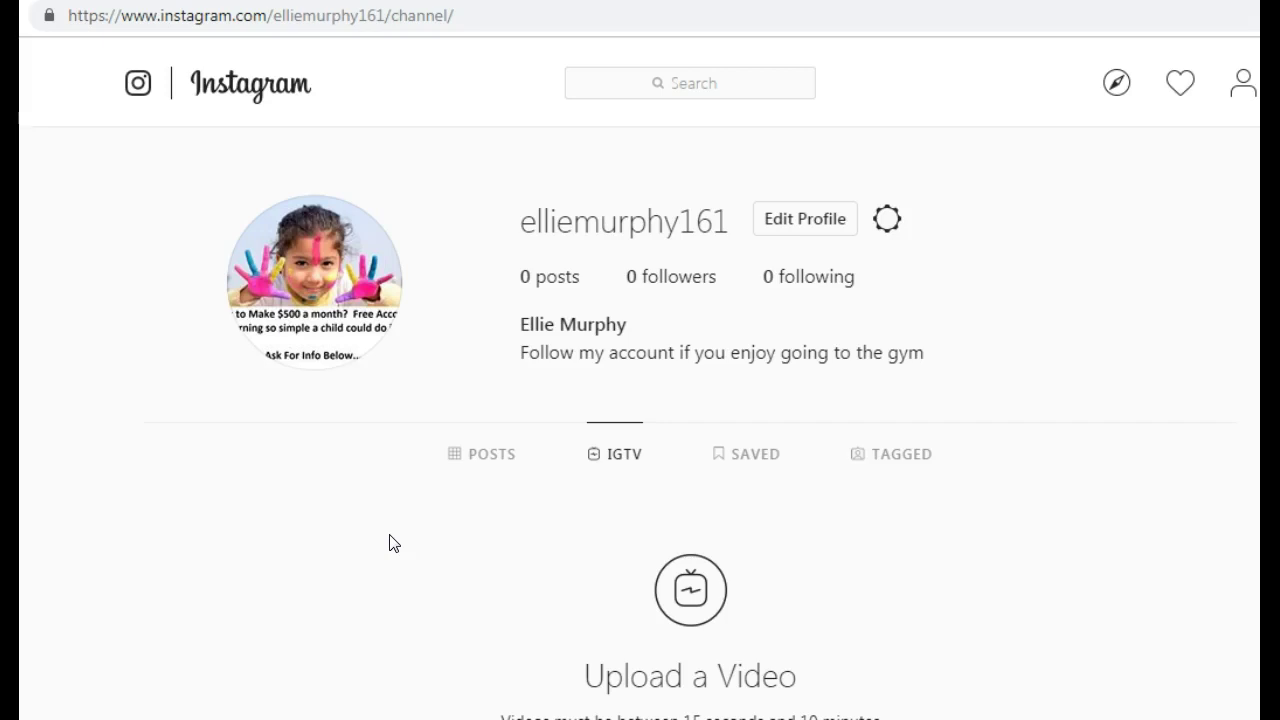
# Step: Show the Instagram profile in the browser's developer tools with responsive mobile emulation and reload it to get the mobile layout
pyautogui.hotkey('ctrl', 'shift', 'i')
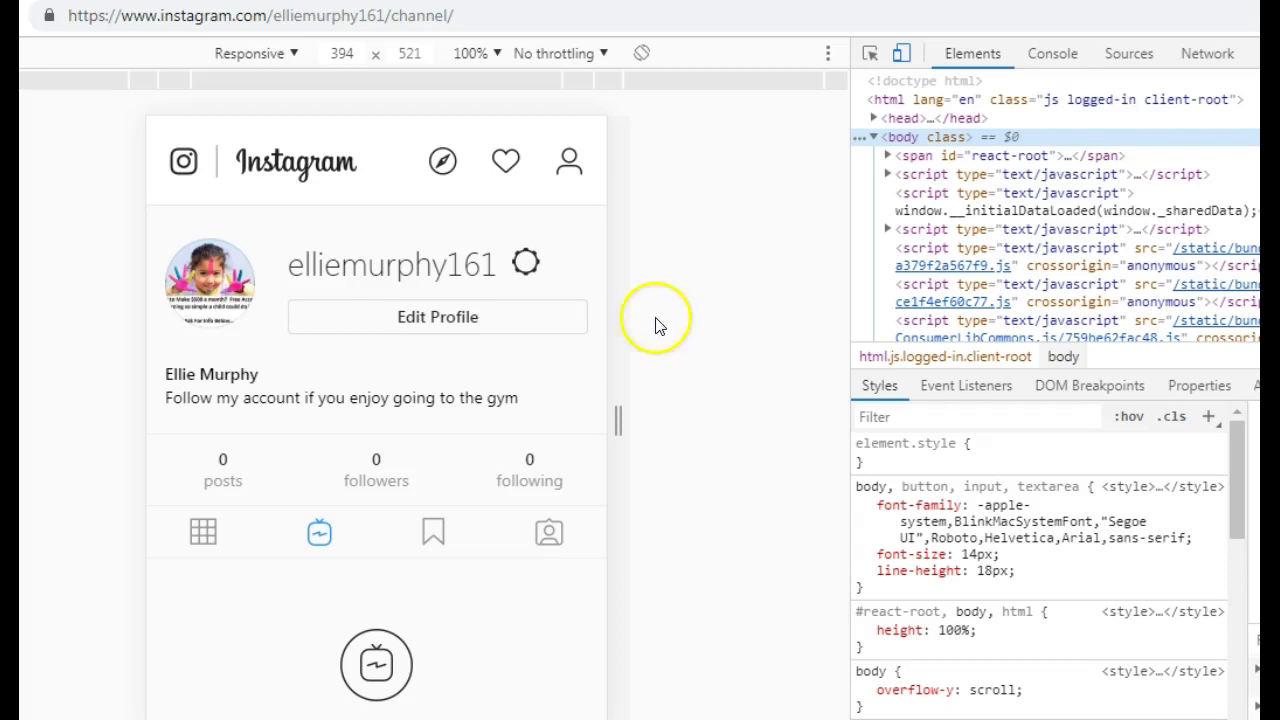
pyautogui.click(551, 545)
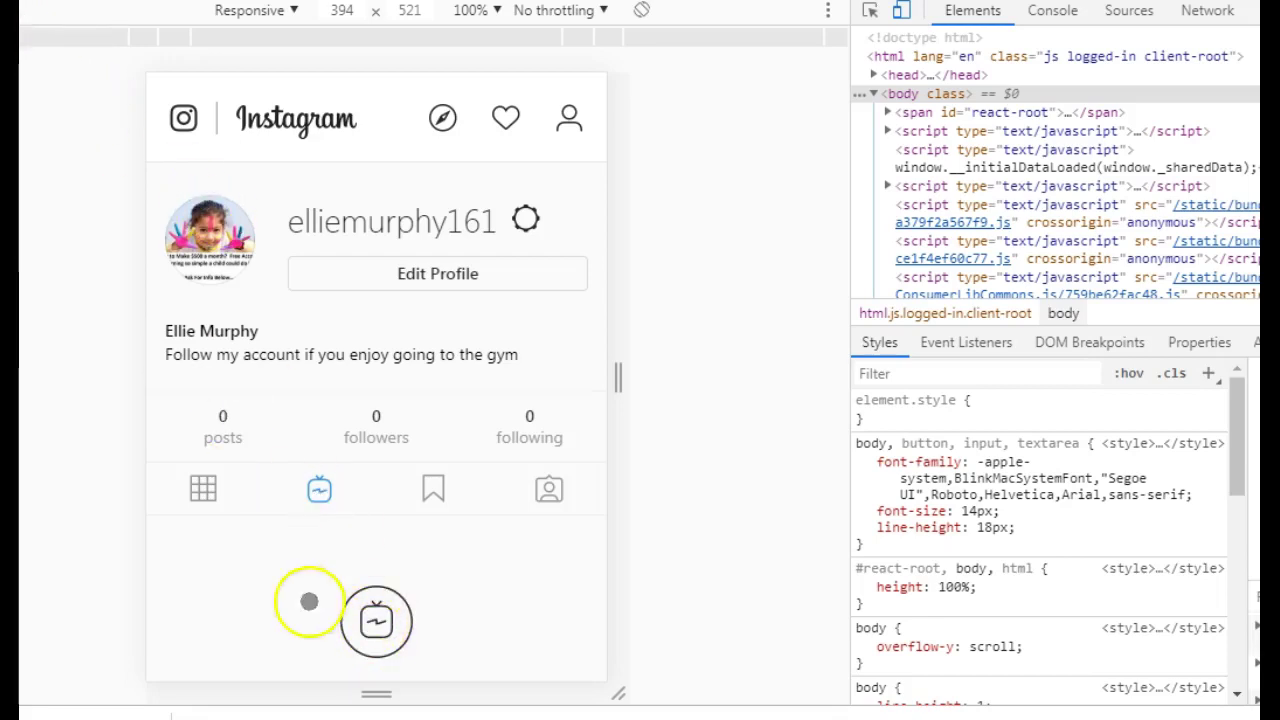
pyautogui.press('F5')
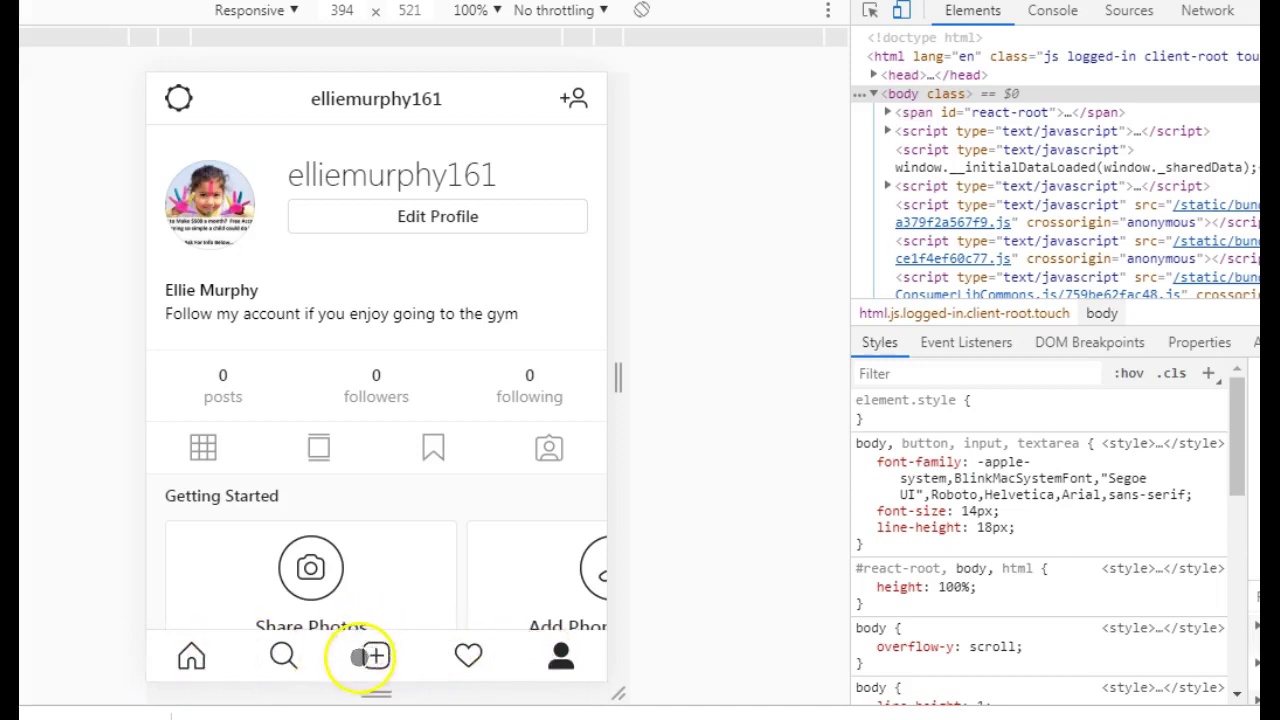
# Step: Start a new post and browse the picture subfolder inside Earning Stuff with the file filter set to All Files
pyautogui.click(375, 657)
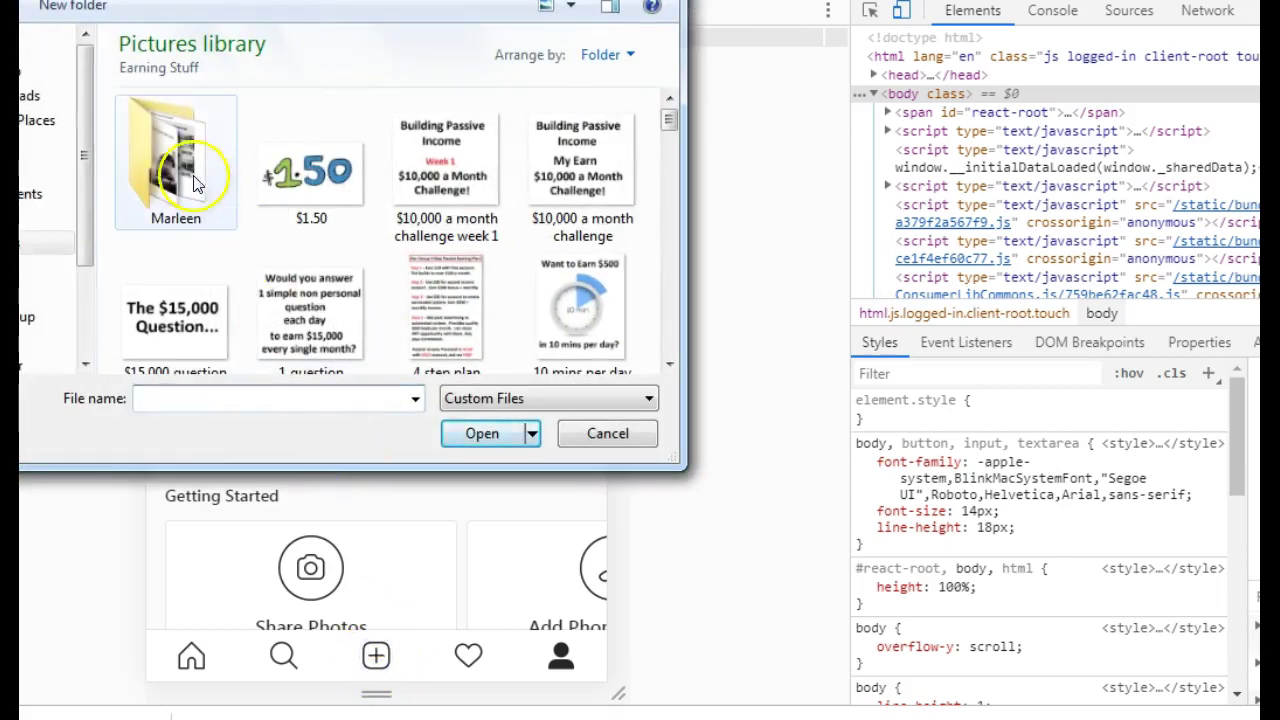
pyautogui.click(167, 151)
pyautogui.doubleClick(167, 151)
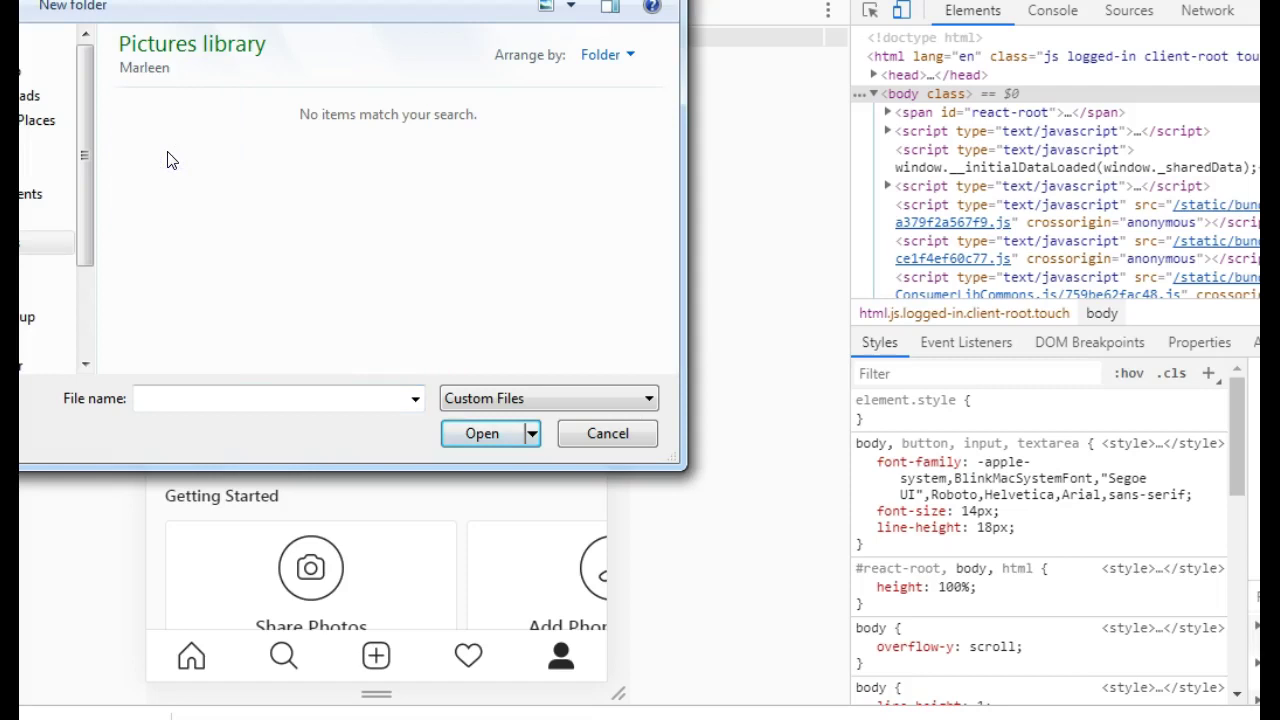
pyautogui.click(158, 118)
pyautogui.press('BackSpace')
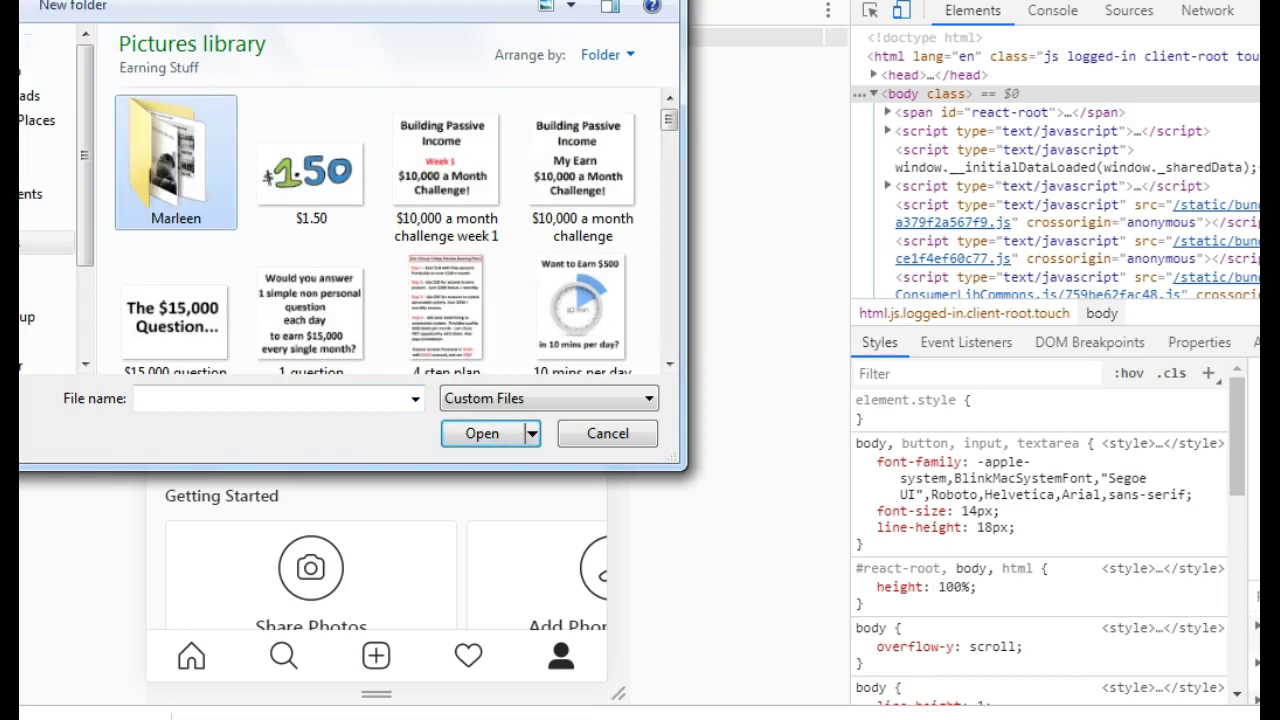
pyautogui.doubleClick(168, 176)
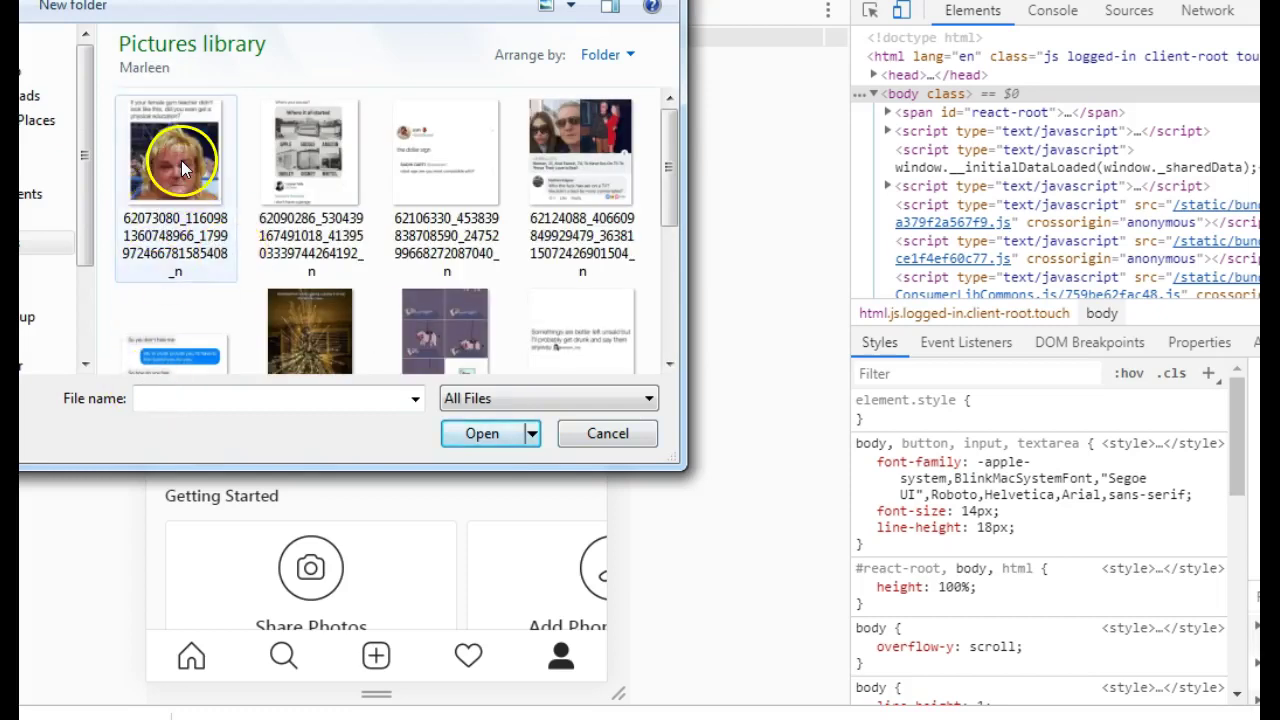
# Step: Upload the gym teacher picture and share it as a post without a caption
pyautogui.click(162, 160)
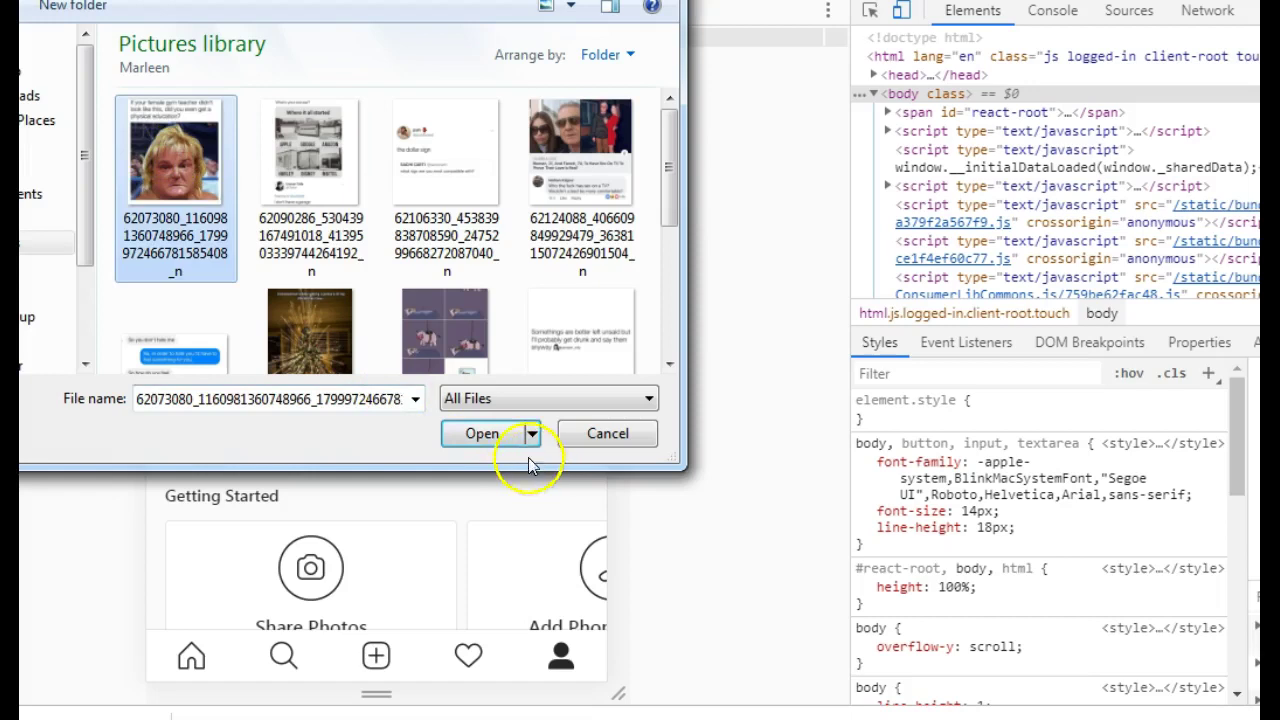
pyautogui.click(499, 440)
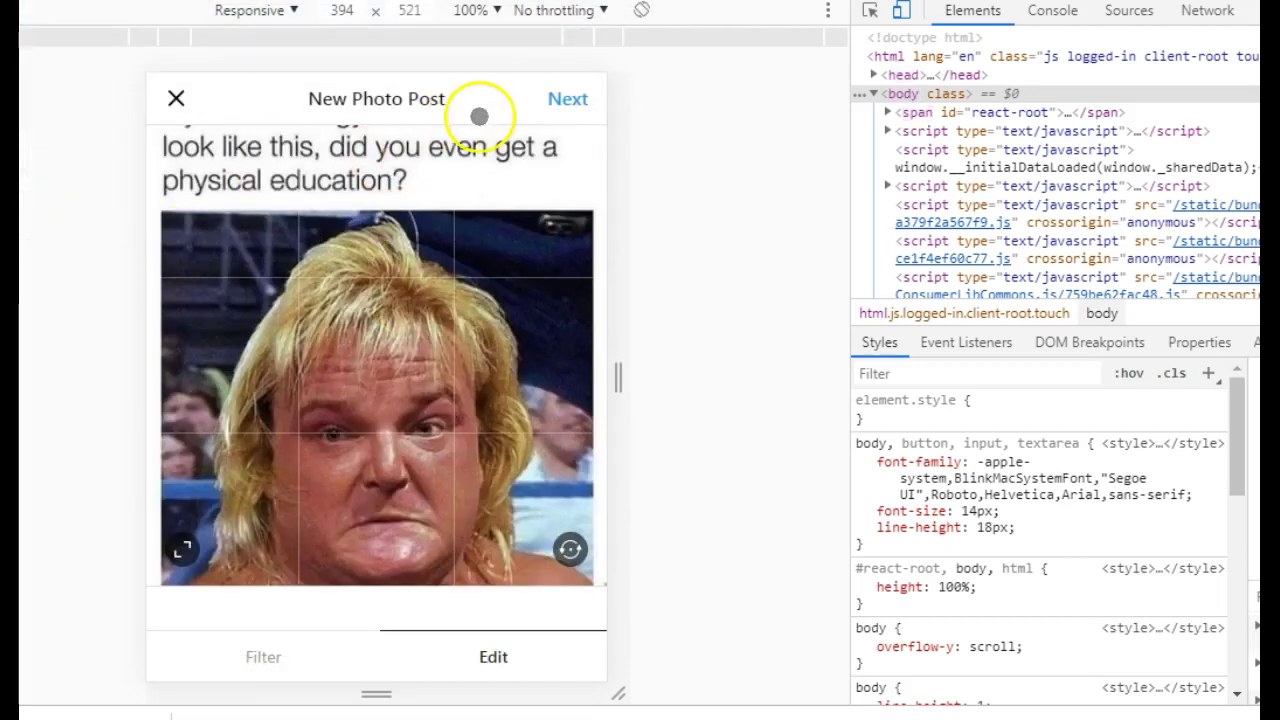
pyautogui.click(570, 98)
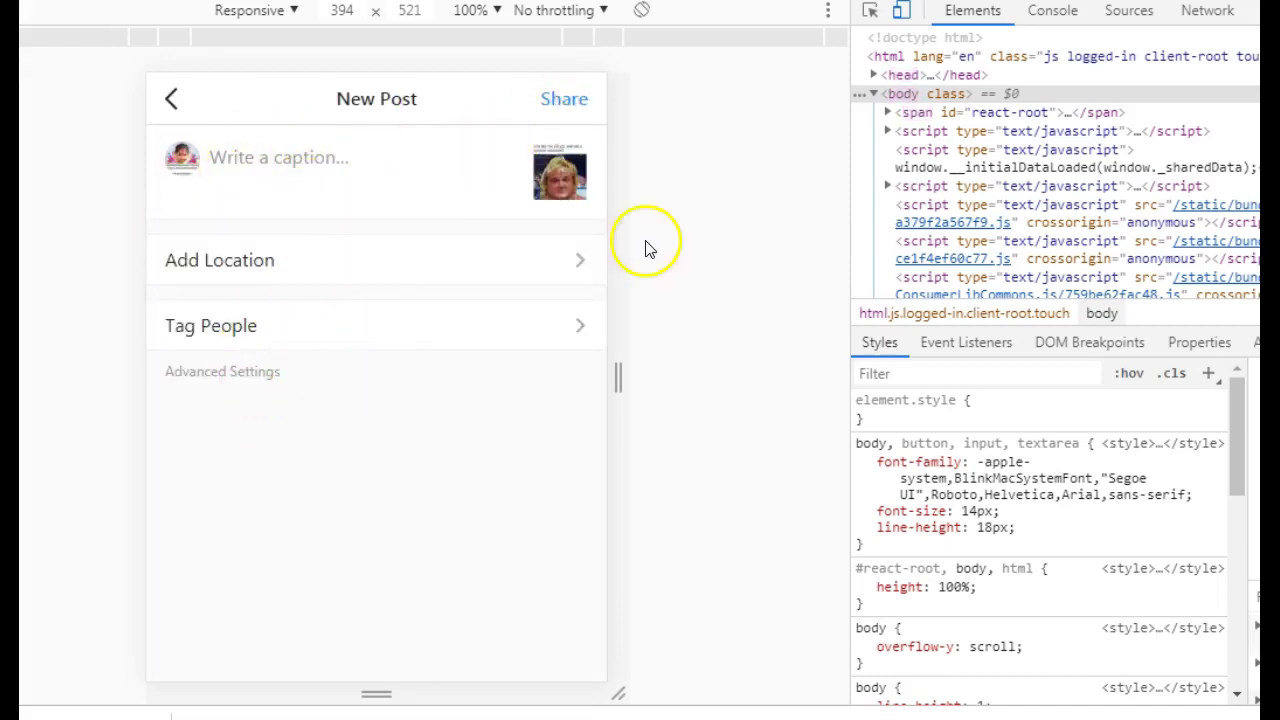
pyautogui.click(566, 99)
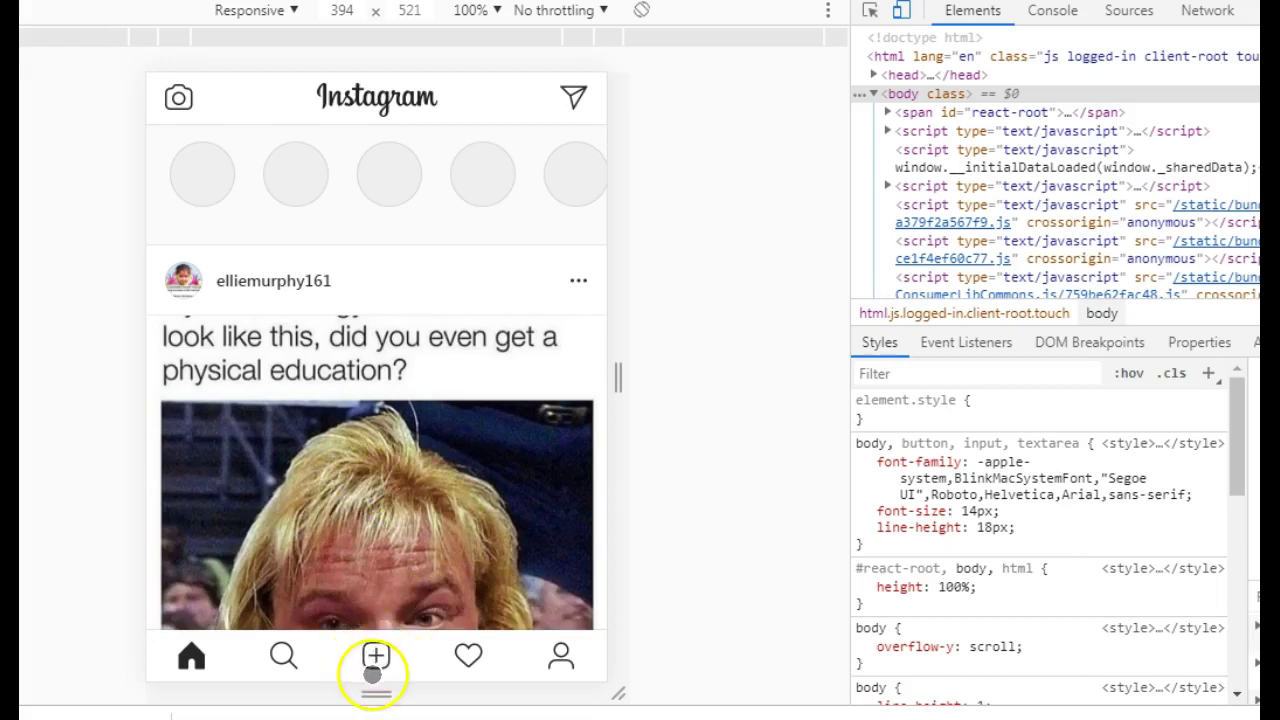
# Step: Create a second post from the "Where it all started" picture and share it without a caption
pyautogui.click(377, 657)
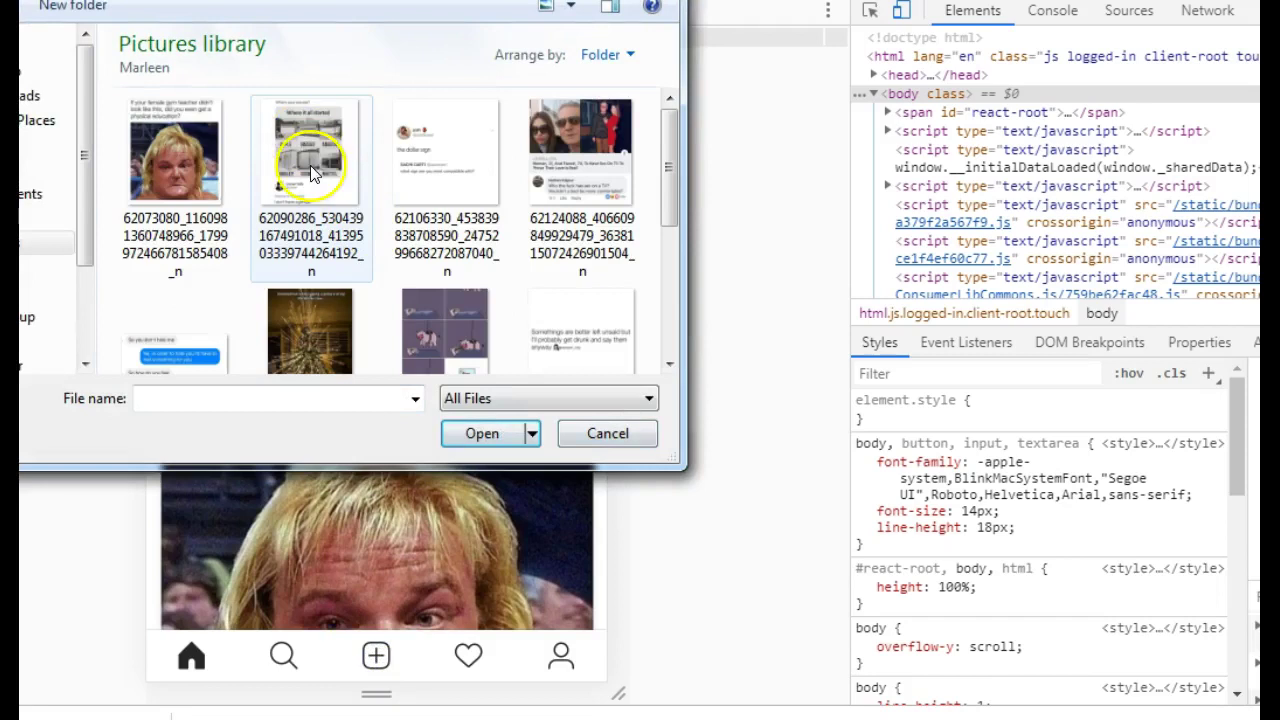
pyautogui.click(313, 158)
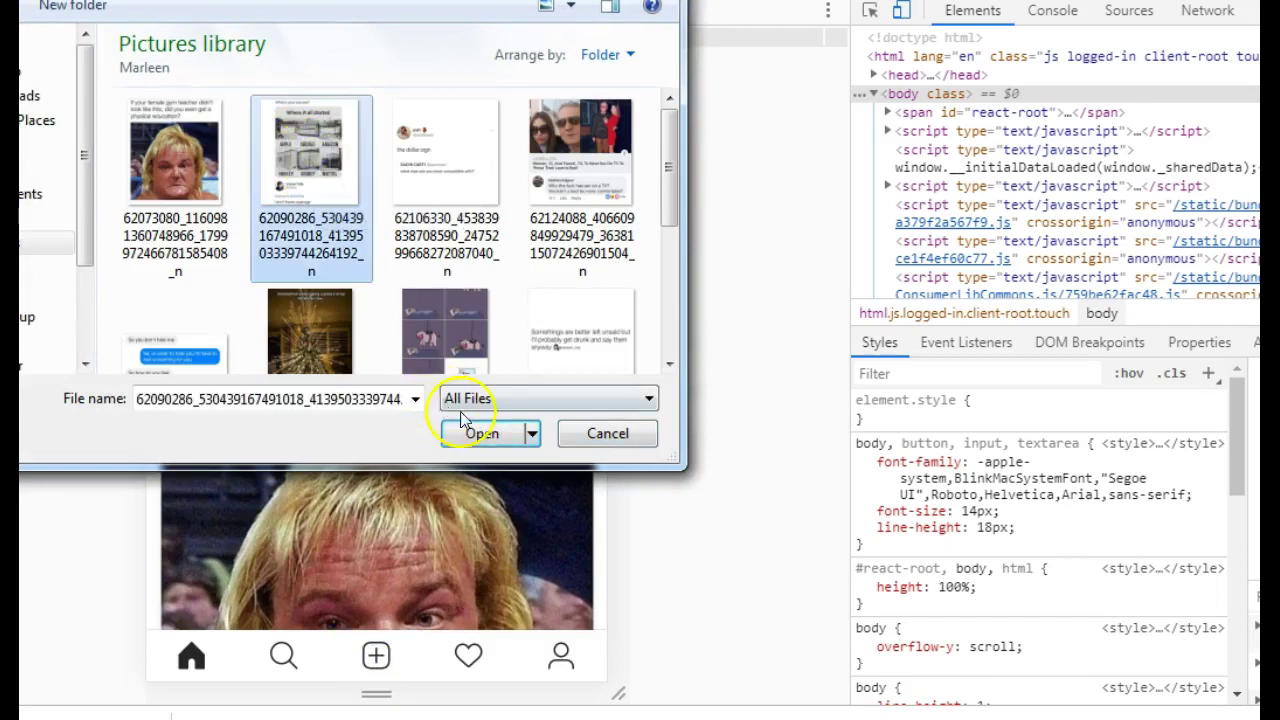
pyautogui.click(489, 431)
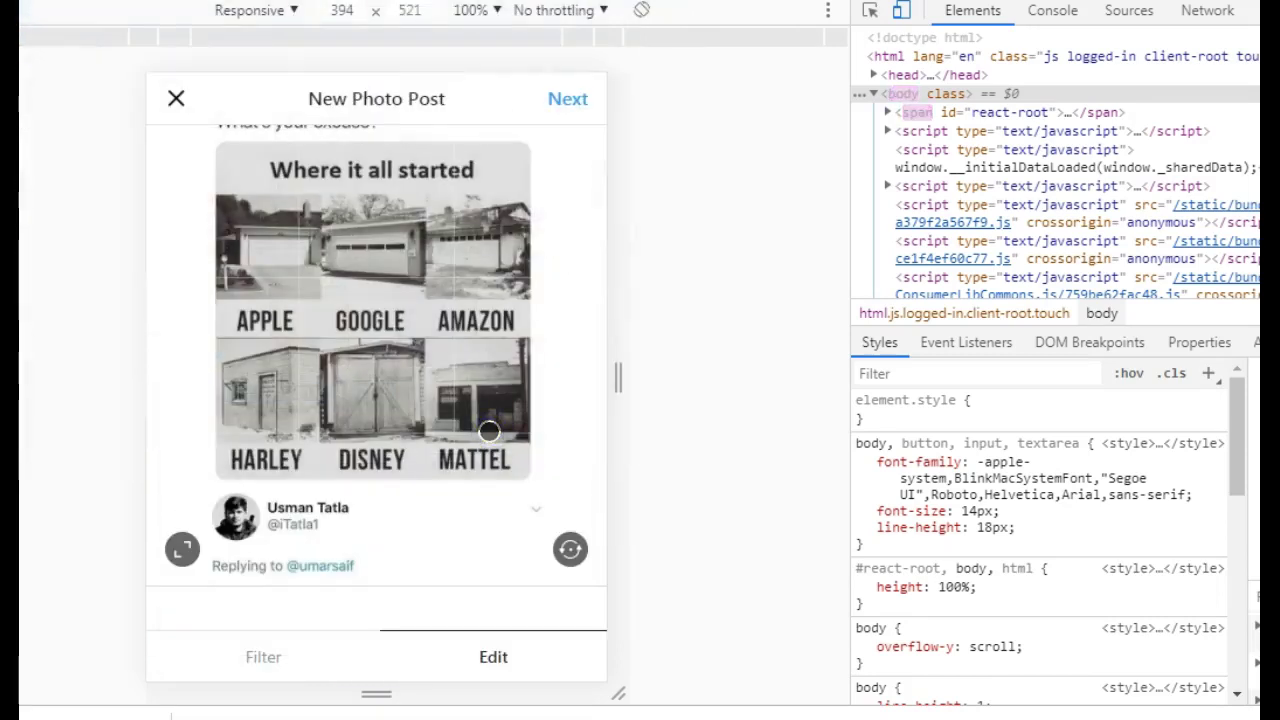
pyautogui.click(568, 98)
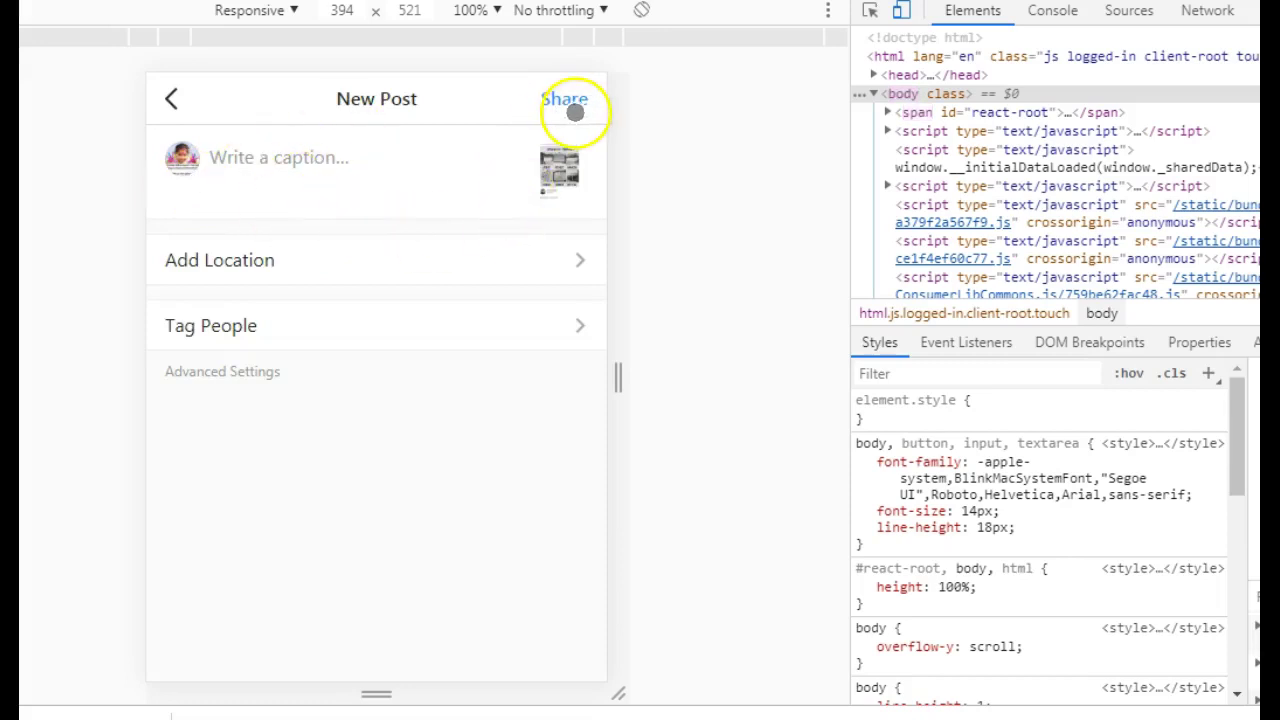
pyautogui.click(565, 101)
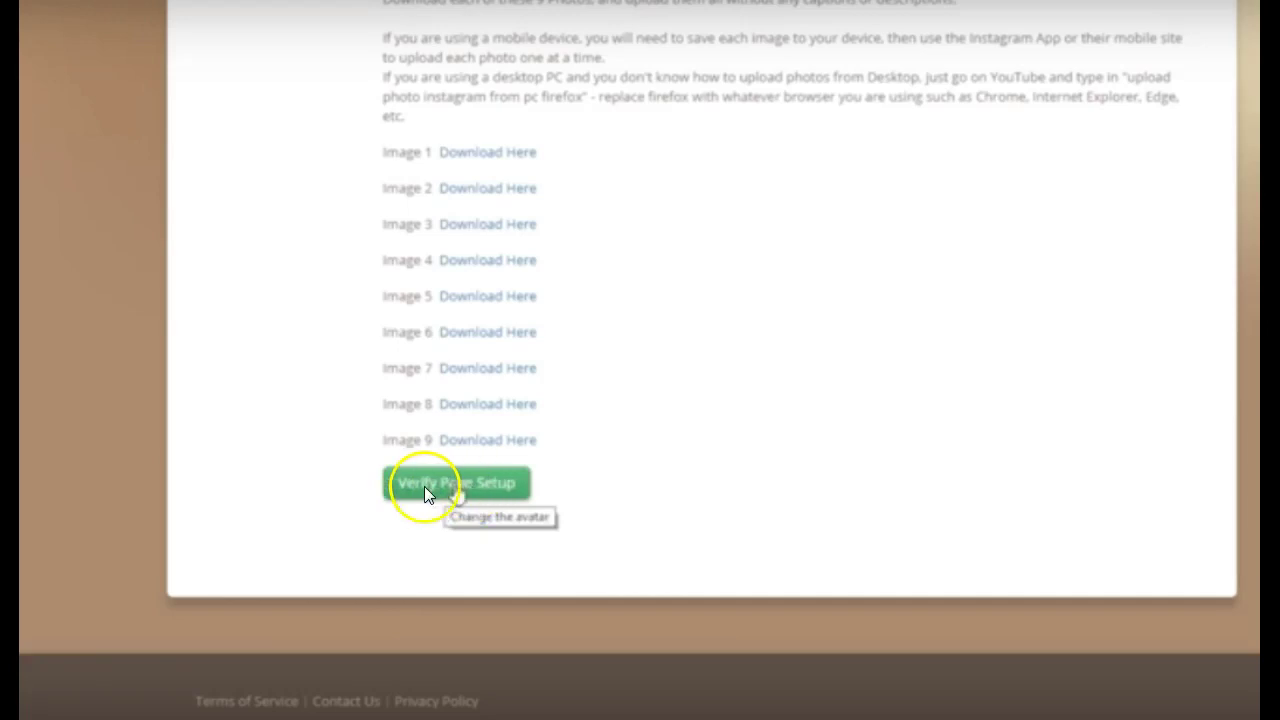
pyautogui.click(476, 487)
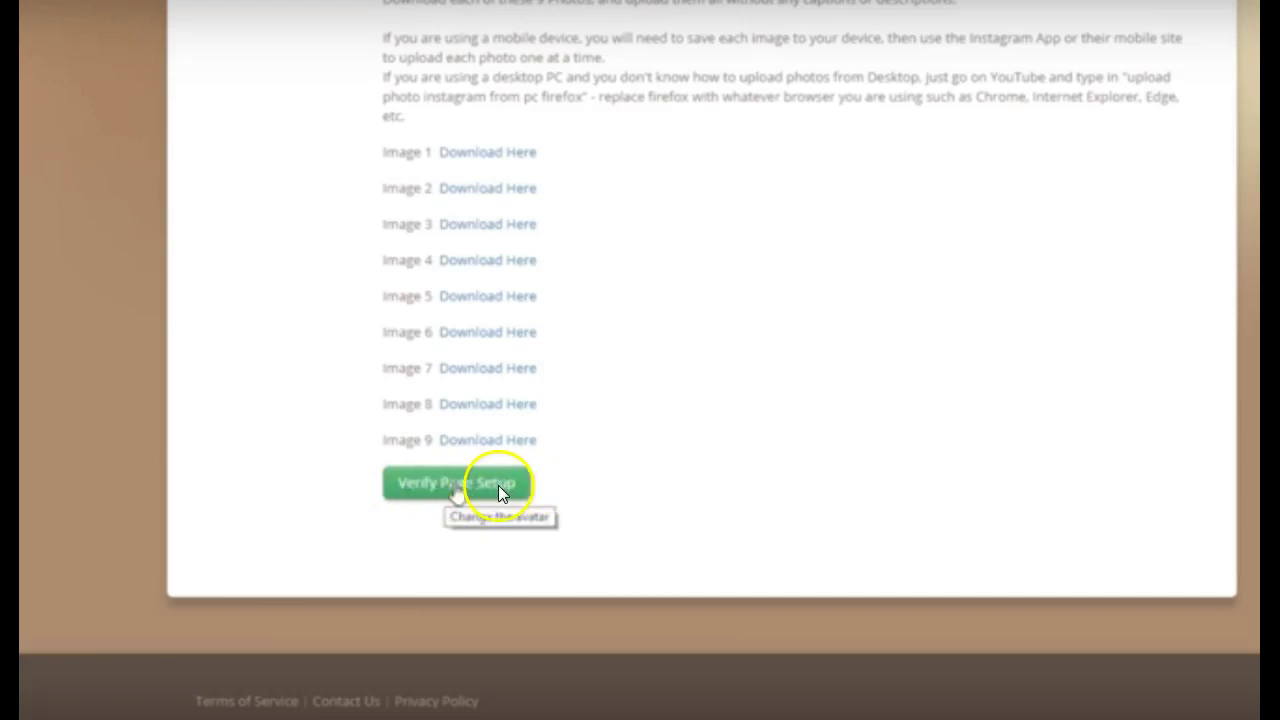